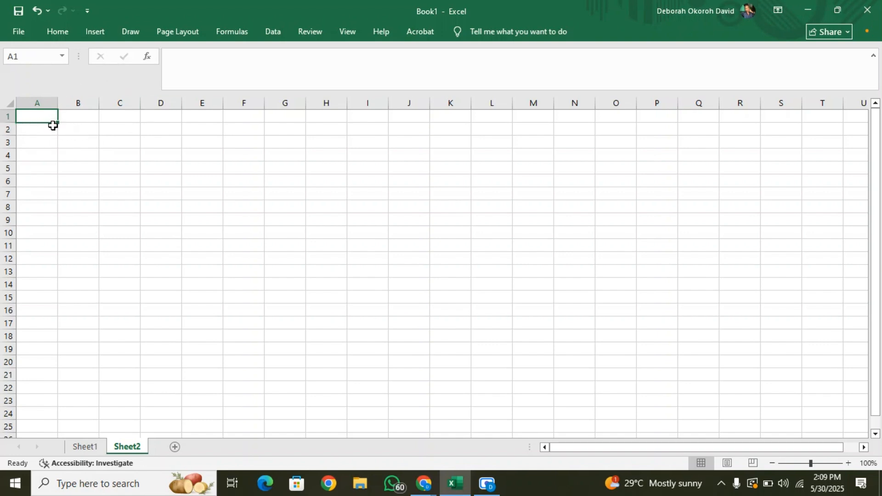
Apply all borders to the range A1:H25 on Sheet2.
{"action": "left_click_drag", "start_coordinate": [57, 122], "coordinate": [307, 127]}
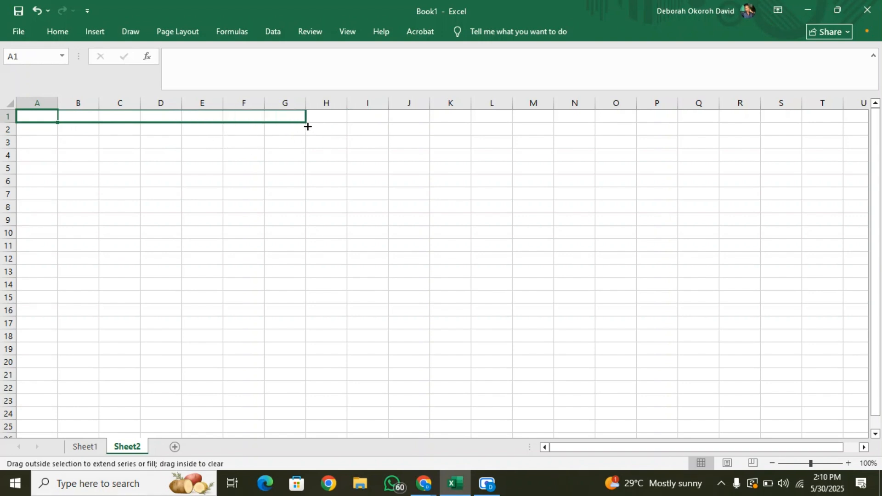
{"action": "left_click_drag", "start_coordinate": [307, 126], "coordinate": [326, 205]}
{"action": "left_click_drag", "start_coordinate": [347, 122], "coordinate": [348, 432]}
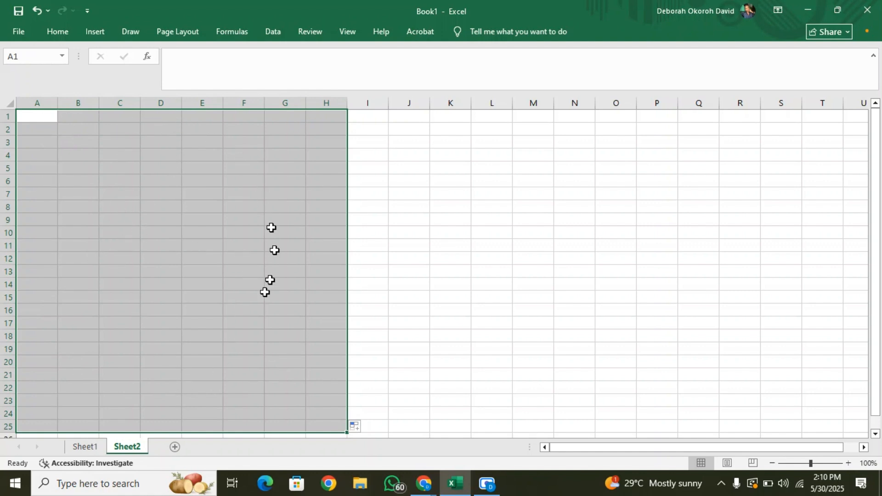
{"action": "left_click", "coordinate": [50, 27]}
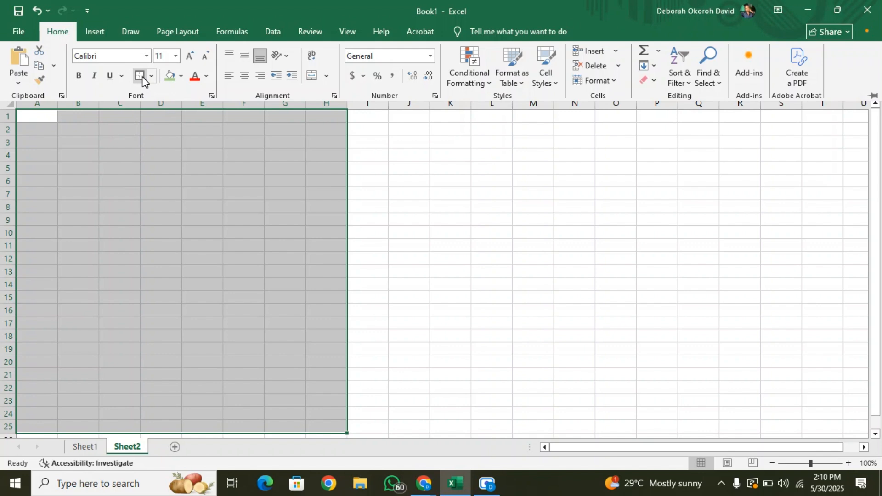
{"action": "left_click", "coordinate": [151, 76]}
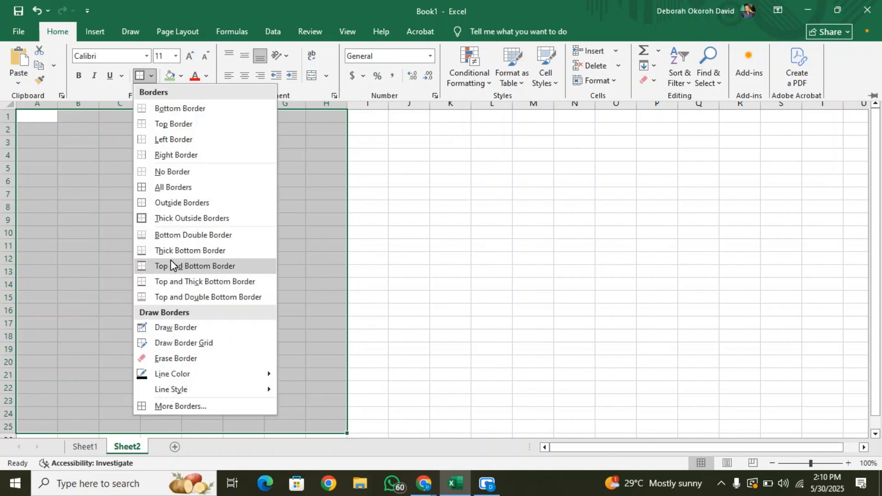
{"action": "left_click", "coordinate": [172, 188]}
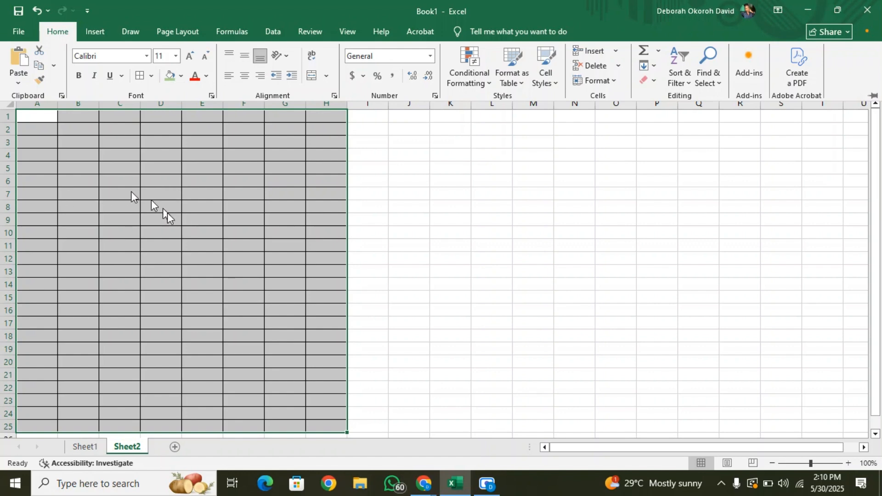
{"action": "left_click", "coordinate": [150, 76]}
{"action": "left_click", "coordinate": [150, 76]}
{"action": "key", "text": "ctrl+F1"}
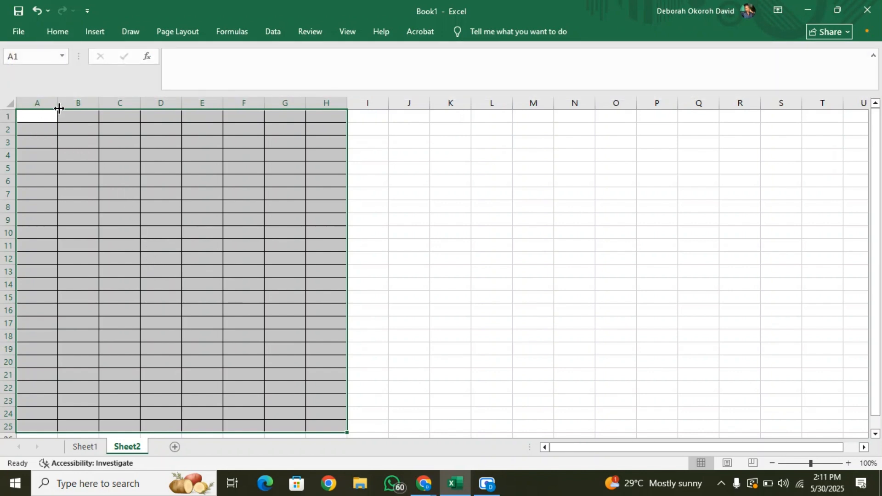
Widen columns A through E of the bordered grid.
{"action": "left_click_drag", "start_coordinate": [57, 103], "coordinate": [91, 105]}
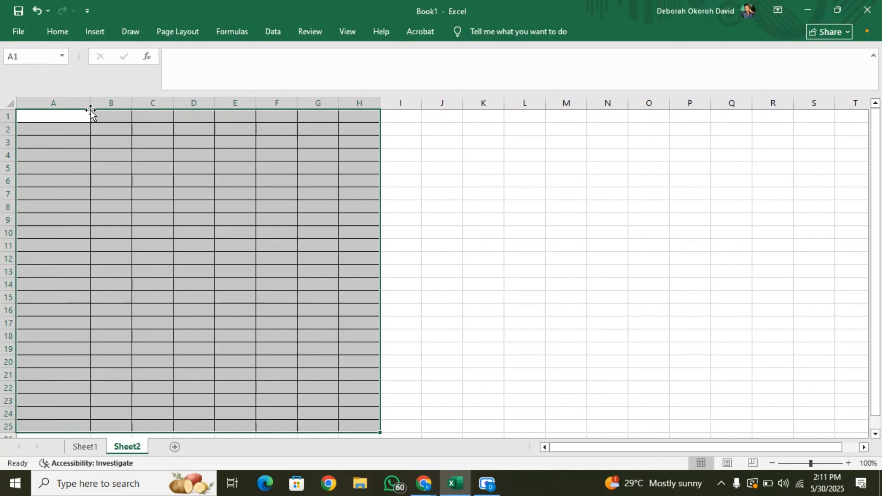
{"action": "left_click", "coordinate": [128, 103]}
{"action": "left_click_drag", "start_coordinate": [131, 105], "coordinate": [251, 106]}
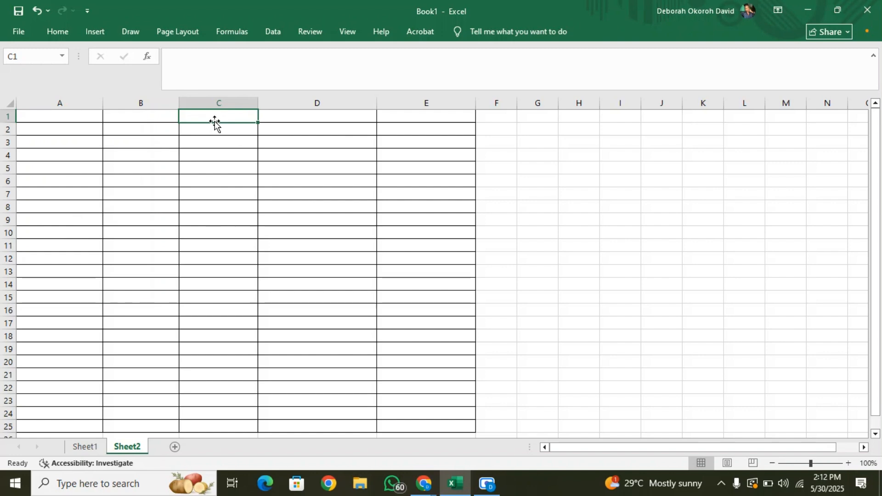
Merge and center cells C1:D1 in the first row of the grid.
{"action": "left_click_drag", "start_coordinate": [215, 124], "coordinate": [277, 114]}
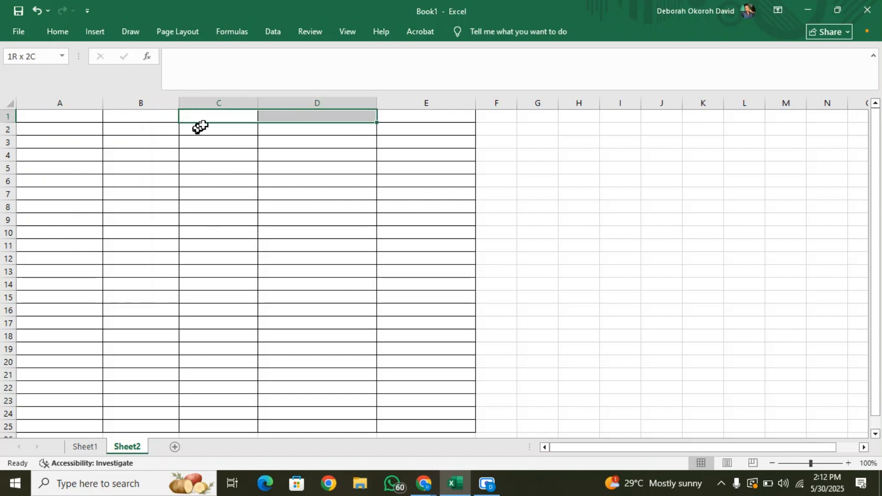
{"action": "left_click", "coordinate": [58, 32]}
{"action": "left_click", "coordinate": [326, 76]}
{"action": "left_click", "coordinate": [334, 94]}
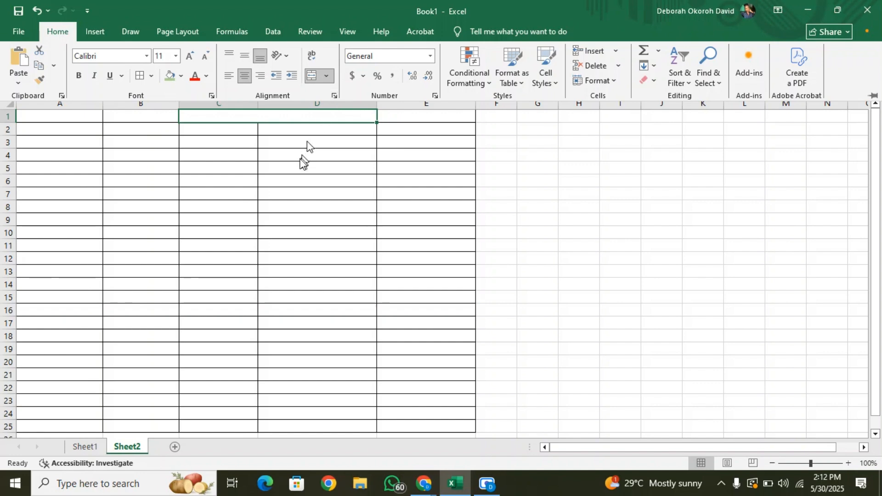
Enter the heading "DAY 1" in the merged cell C1.
{"action": "left_click", "coordinate": [246, 115]}
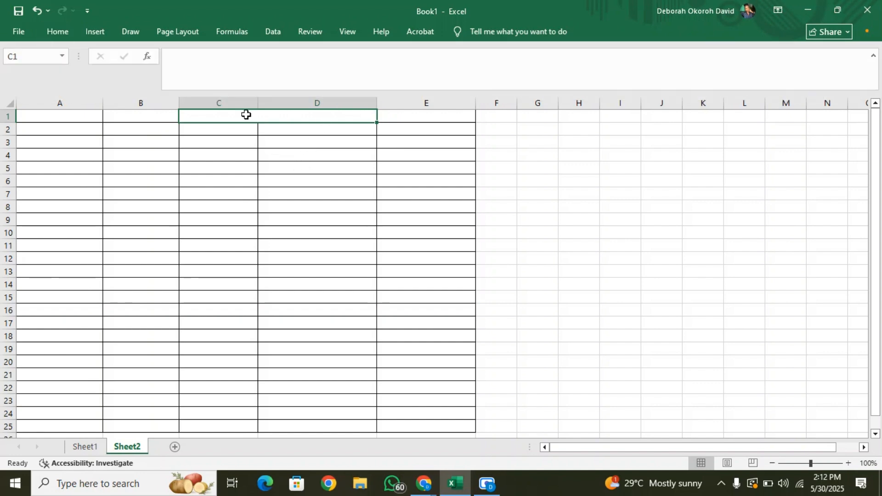
{"action": "type", "text": "DAY"}
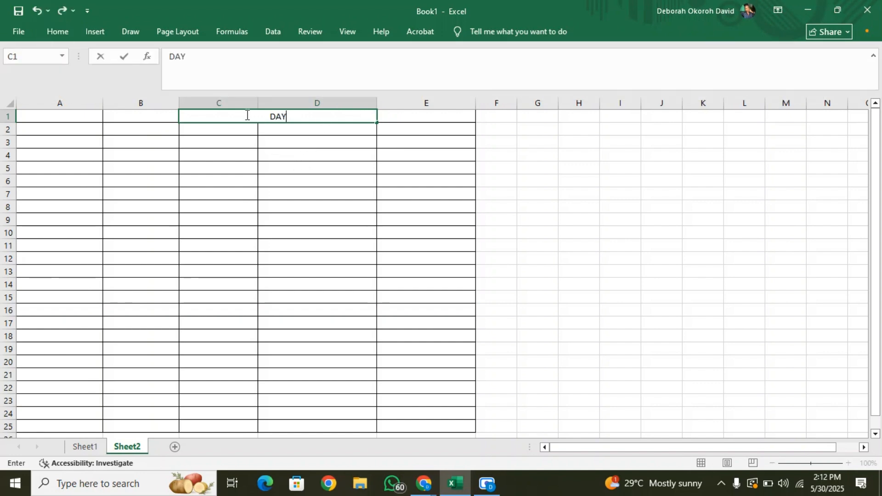
{"action": "type", "text": " 1"}
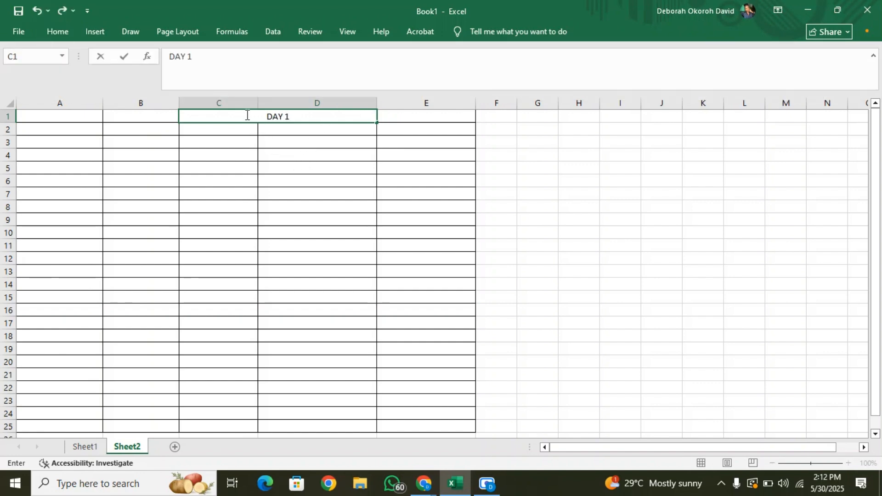
Increase the font size of the "DAY 1" heading to 14 and finish editing the cell.
{"action": "left_click", "coordinate": [59, 26]}
{"action": "left_click", "coordinate": [188, 57]}
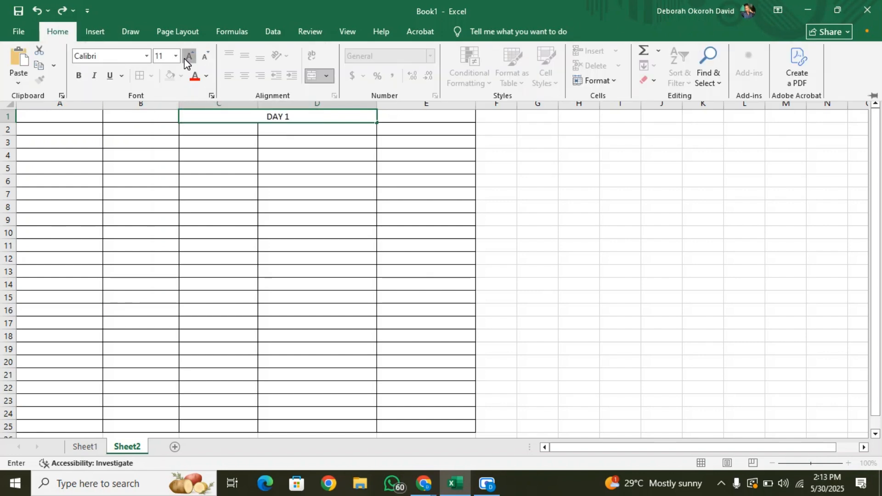
{"action": "double_click", "coordinate": [264, 117]}
{"action": "left_click_drag", "start_coordinate": [266, 119], "coordinate": [294, 120]}
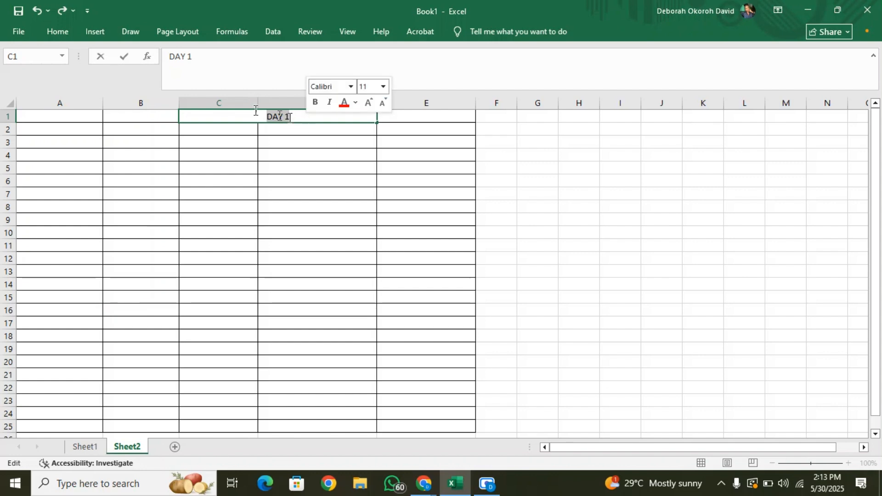
{"action": "left_click", "coordinate": [57, 31]}
{"action": "left_click", "coordinate": [191, 56]}
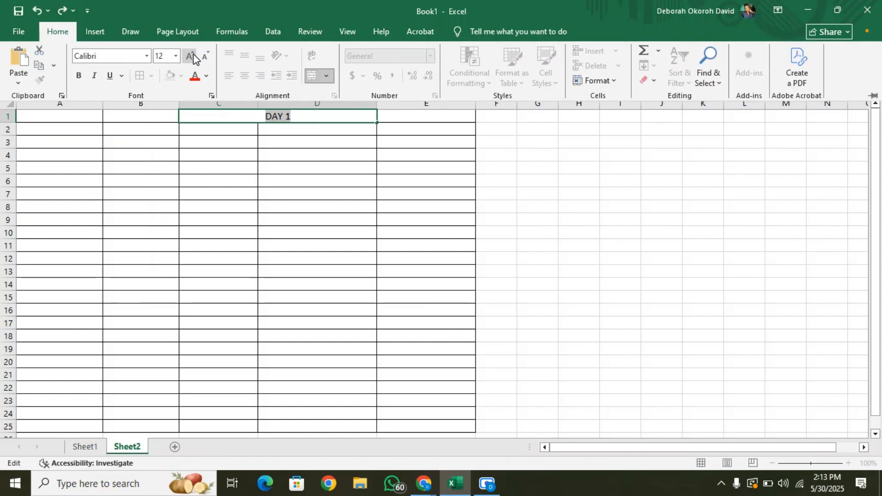
{"action": "left_click", "coordinate": [192, 56]}
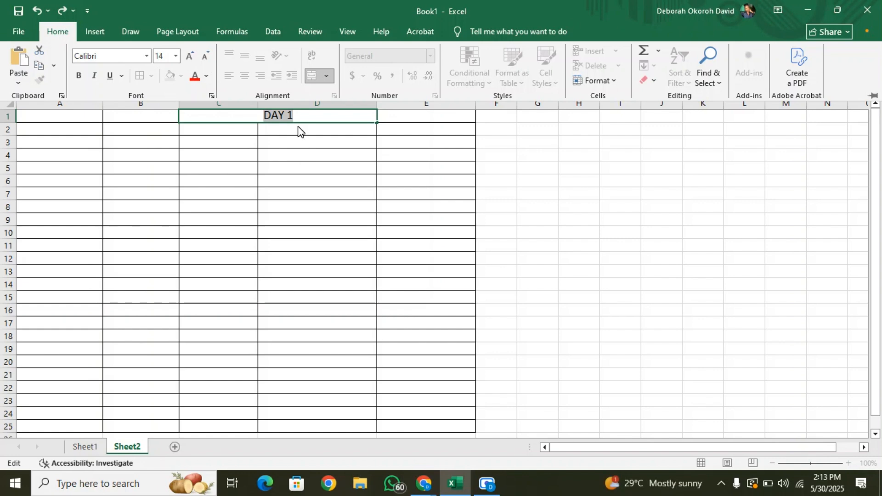
{"action": "left_click", "coordinate": [67, 129]}
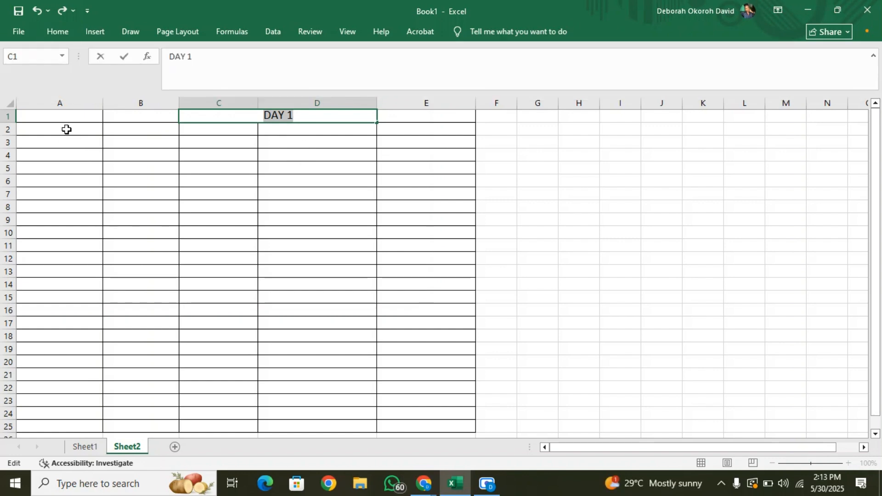
{"action": "left_click", "coordinate": [67, 130]}
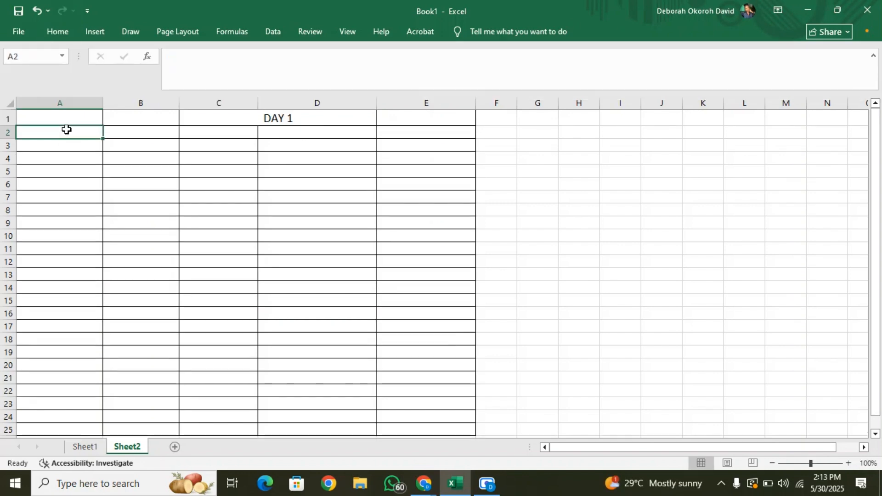
{"action": "left_click", "coordinate": [150, 138]}
{"action": "left_click", "coordinate": [194, 137]}
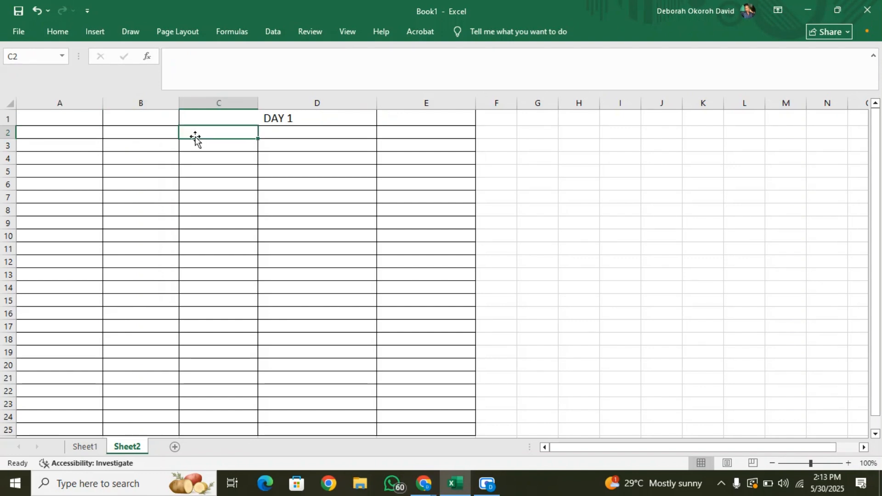
{"action": "left_click", "coordinate": [282, 134]}
{"action": "left_click", "coordinate": [416, 132]}
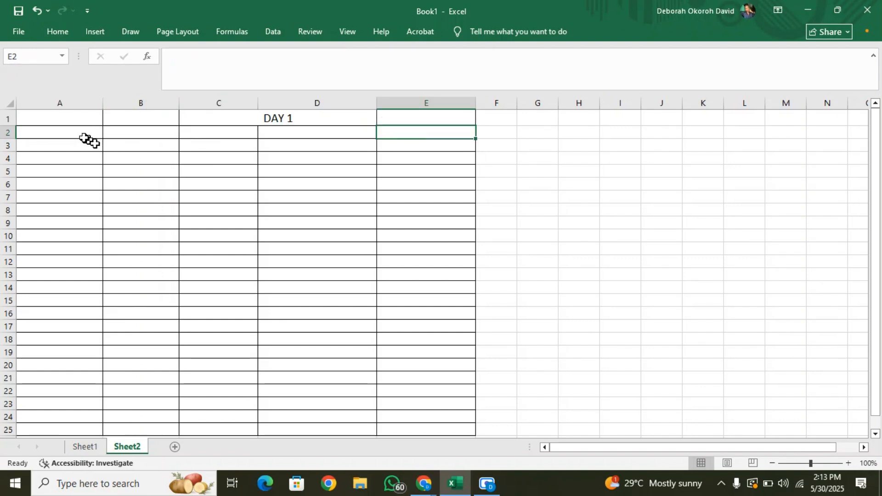
Enter the column headers ITEM, COST PRICE, SALES PRICE, PROFIT and EXPENSES in cells A2 to E2.
{"action": "left_click", "coordinate": [63, 129]}
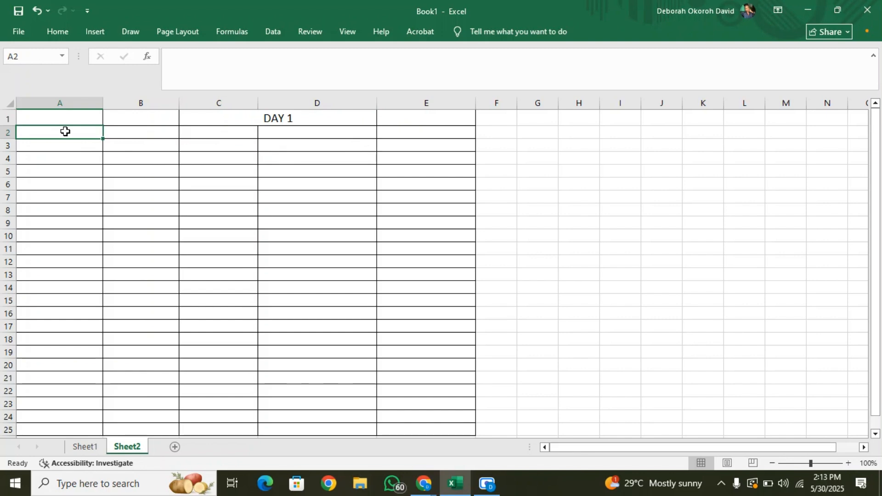
{"action": "type", "text": "ITEM"}
{"action": "left_click", "coordinate": [139, 128]}
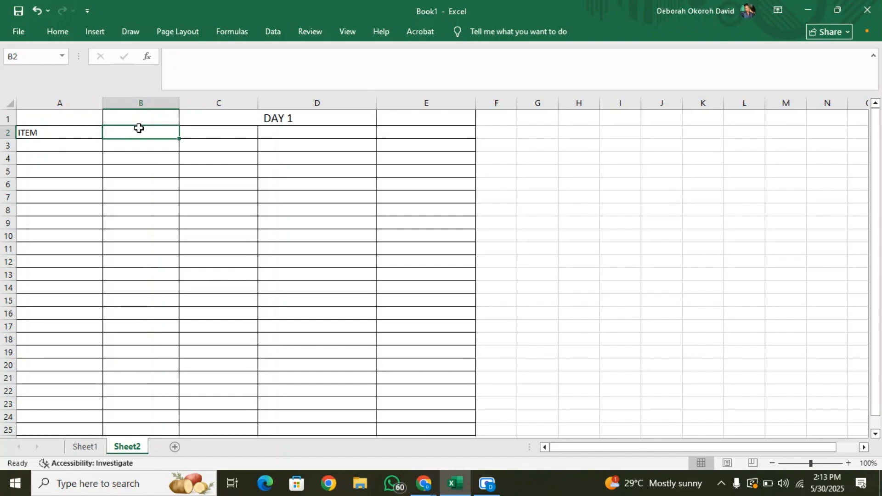
{"action": "type", "text": "COST PRICE"}
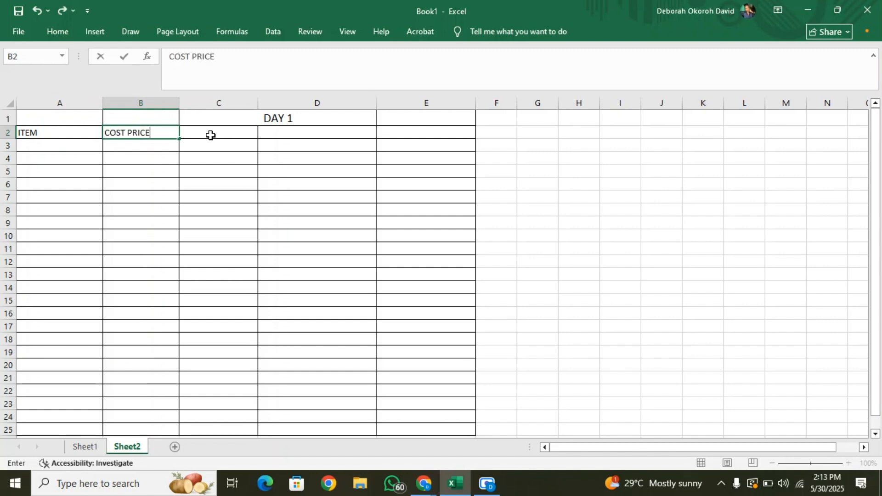
{"action": "left_click", "coordinate": [213, 133]}
{"action": "type", "text": "SALES"}
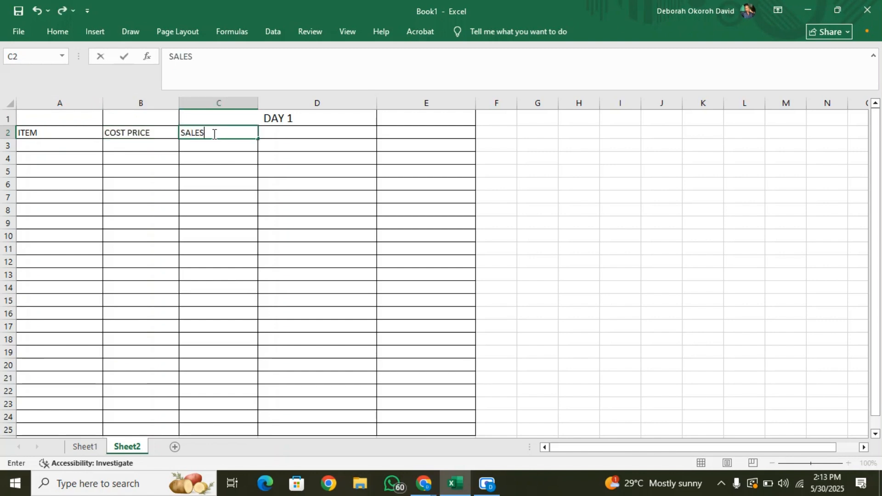
{"action": "type", "text": " PRICE"}
{"action": "left_click", "coordinate": [323, 133]}
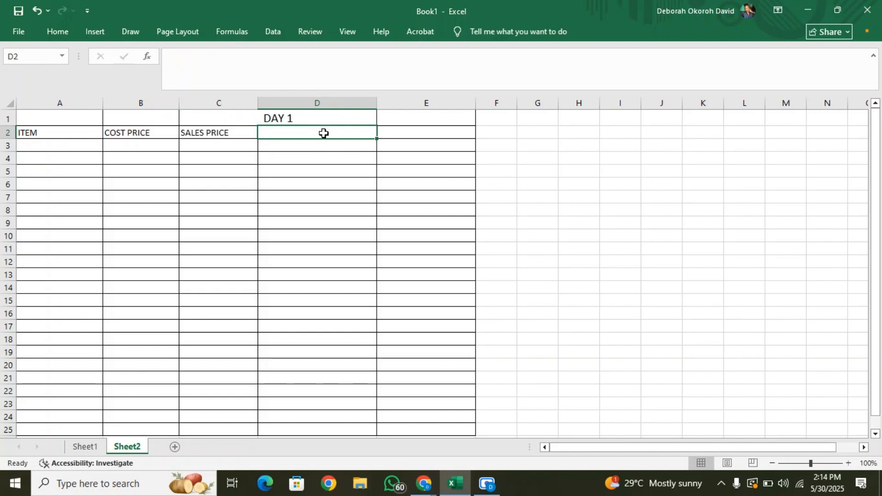
{"action": "type", "text": "PROFIT"}
{"action": "left_click", "coordinate": [411, 133]}
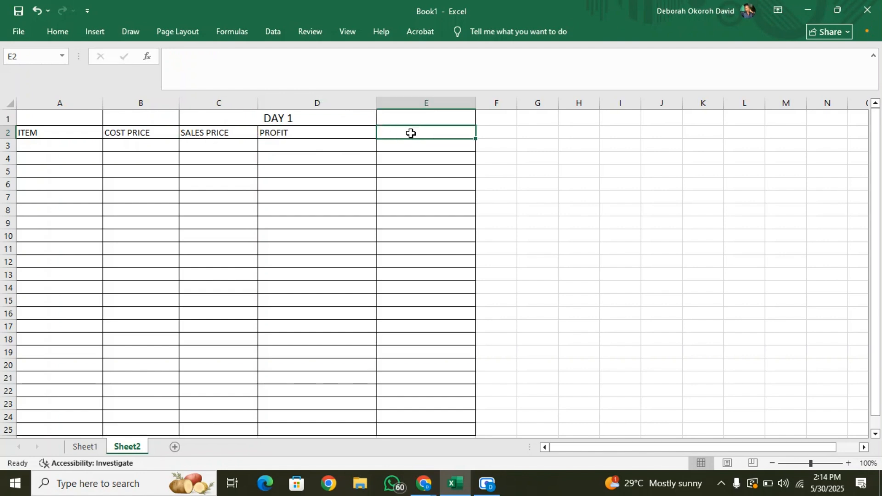
{"action": "type", "text": "EXPENSES"}
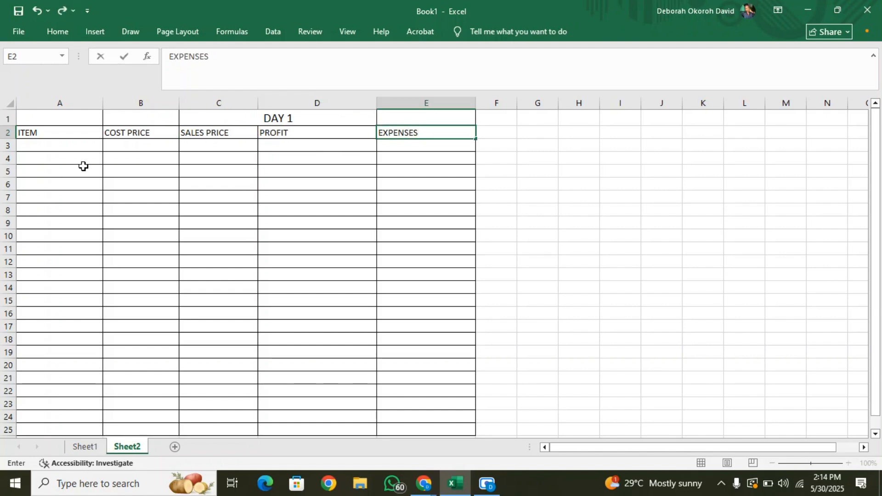
List the items Fish, Goat, Paper, Wood, Perfume, Shoes and Bag in cells A3 to A9 under ITEM.
{"action": "left_click", "coordinate": [71, 145]}
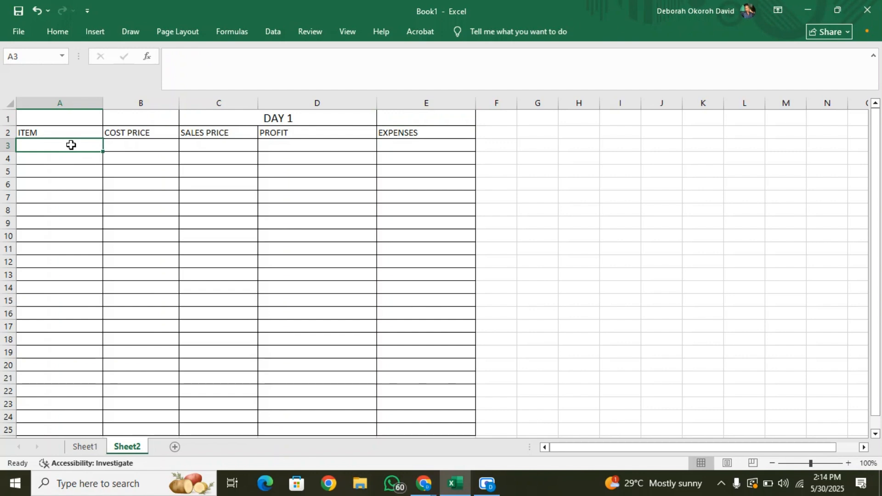
{"action": "type", "text": "Fish"}
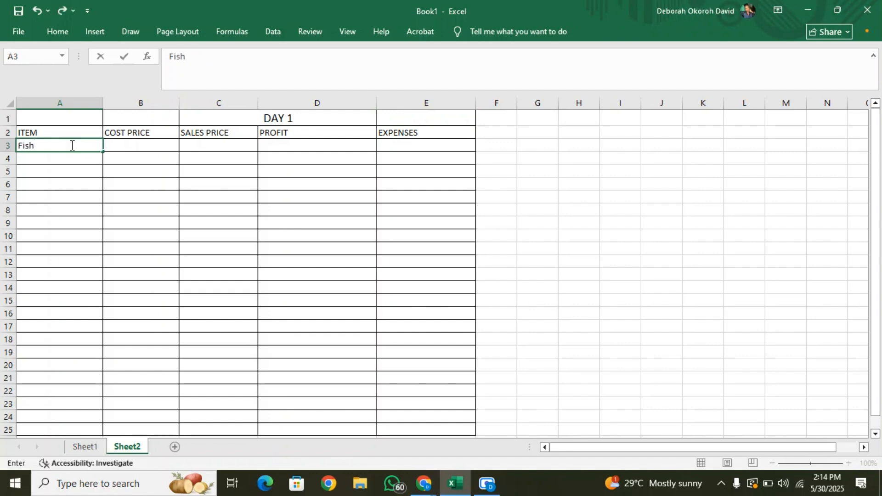
{"action": "key", "text": "Return"}
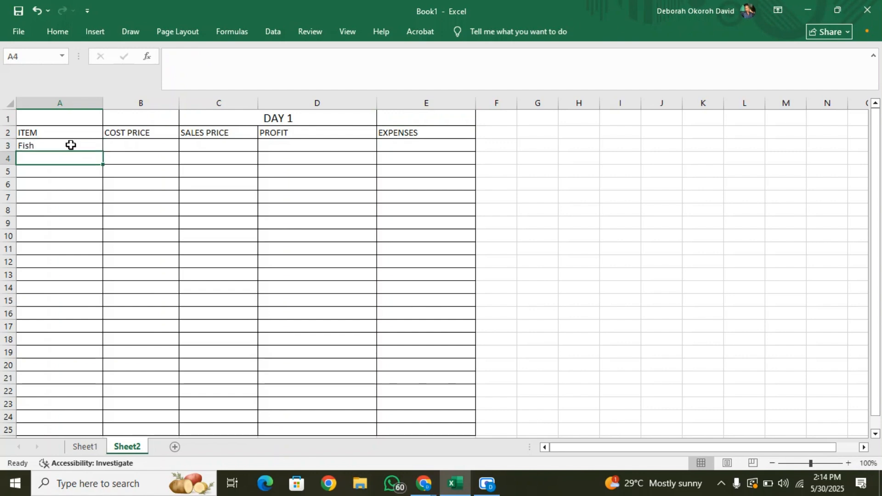
{"action": "type", "text": "Goat"}
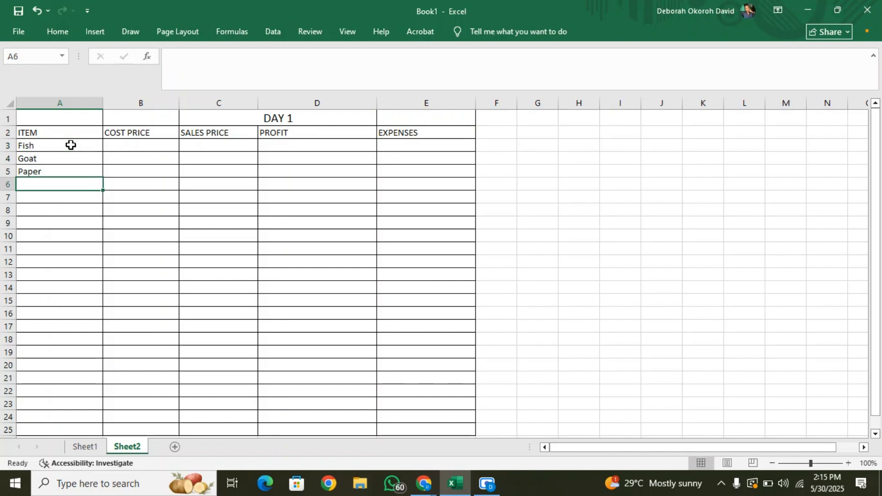
{"action": "type", "text": "Wood"}
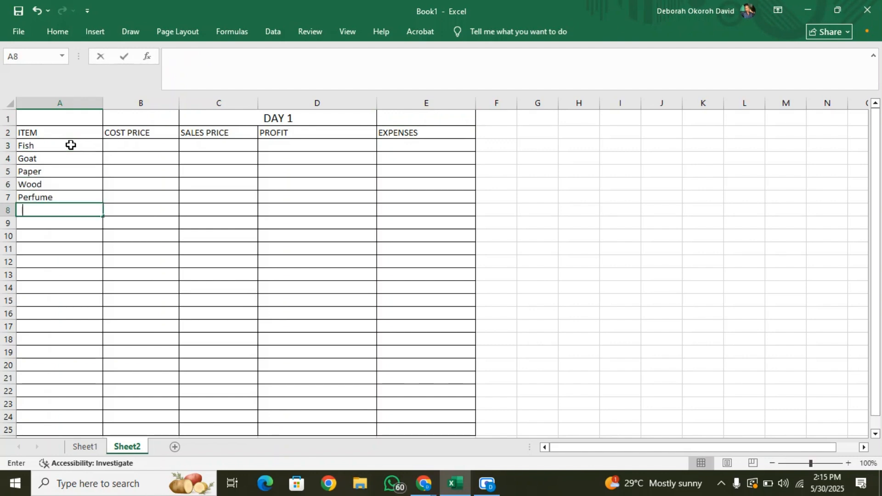
{"action": "type", "text": "Shoes"}
{"action": "key", "text": "Return"}
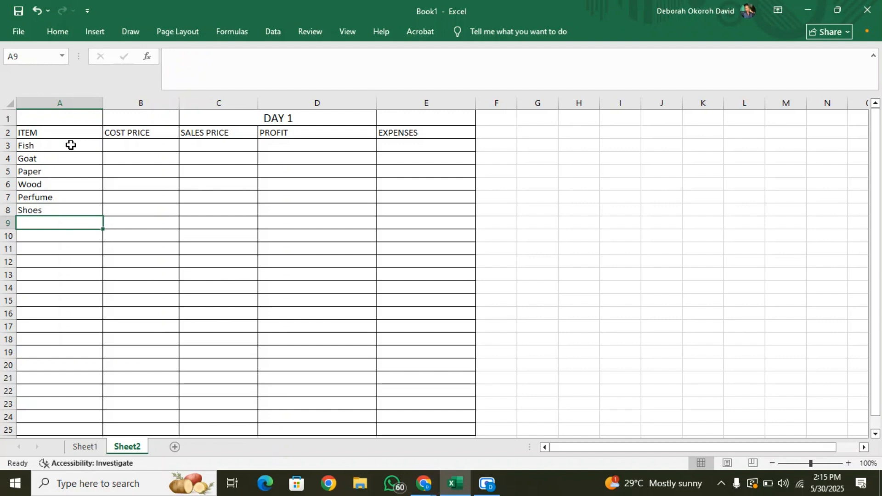
{"action": "type", "text": "Bag"}
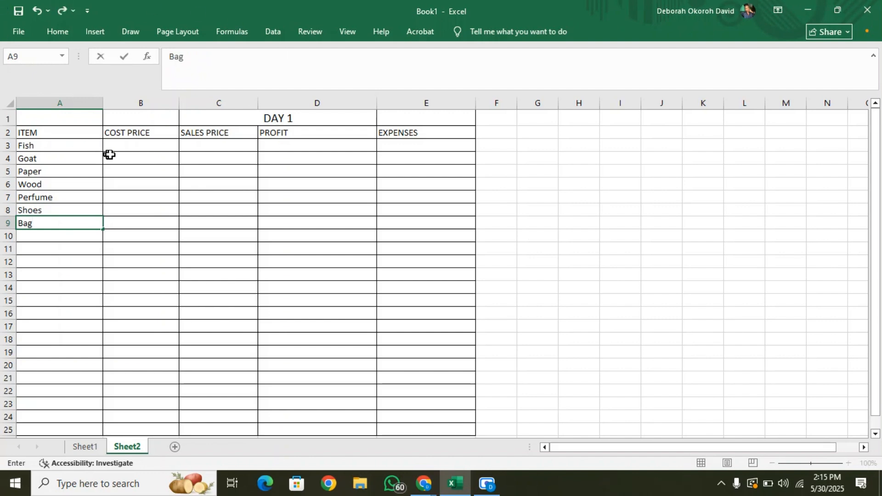
Enter the cost prices 2000, 35000, 900, 400, 13000, 5000 and 25100 in cells B3 to B9.
{"action": "left_click", "coordinate": [119, 142]}
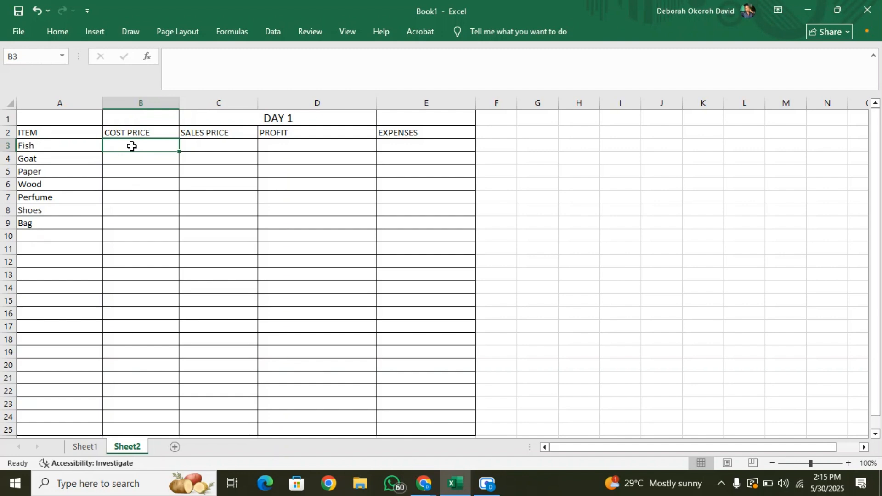
{"action": "type", "text": "2000"}
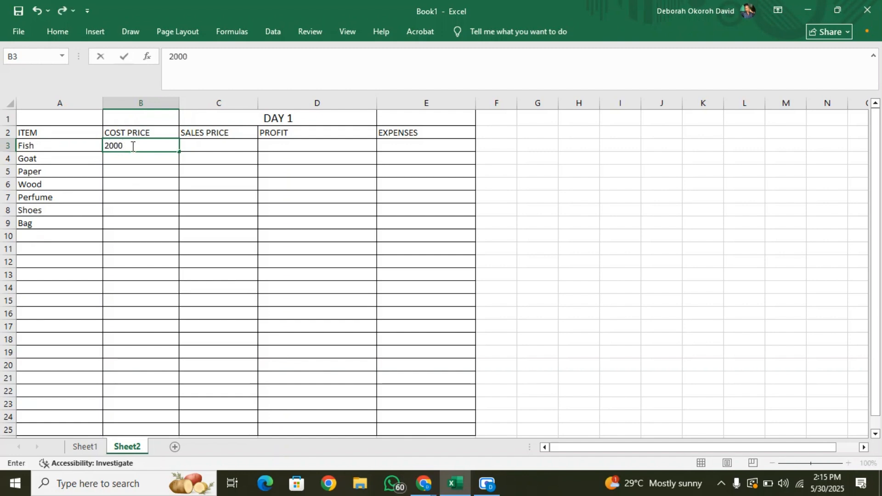
{"action": "key", "text": "Return"}
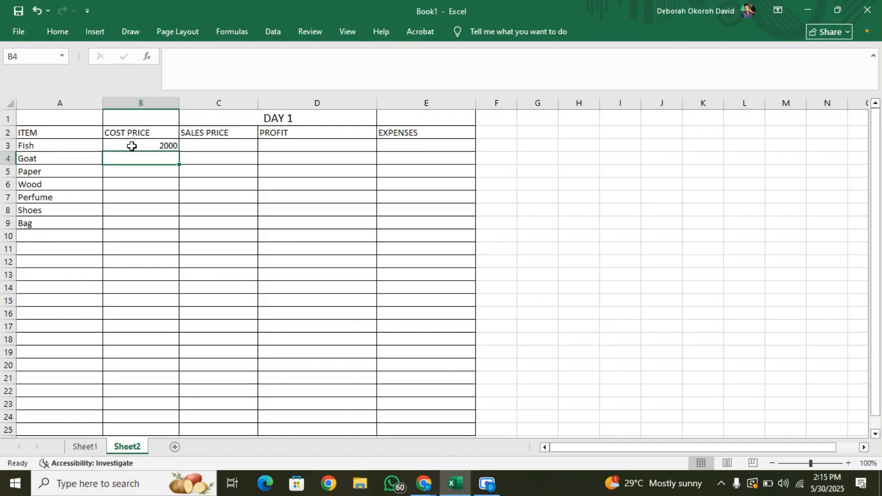
{"action": "type", "text": "35000"}
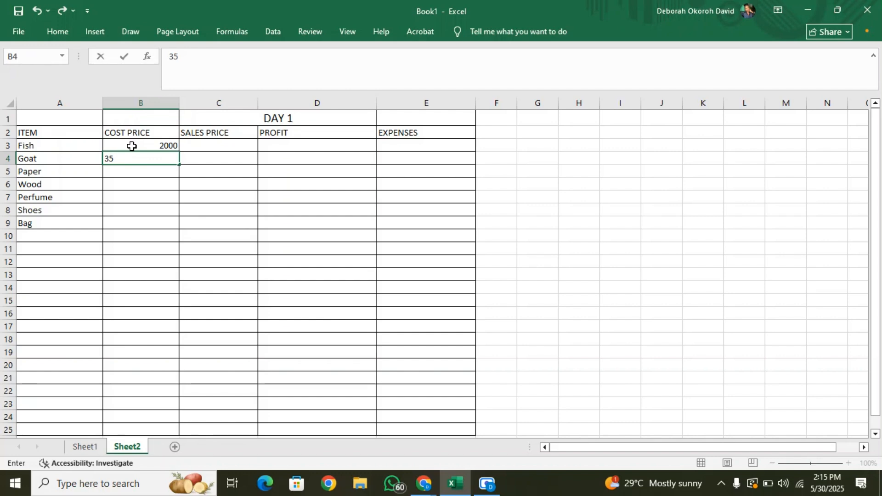
{"action": "key", "text": "Return"}
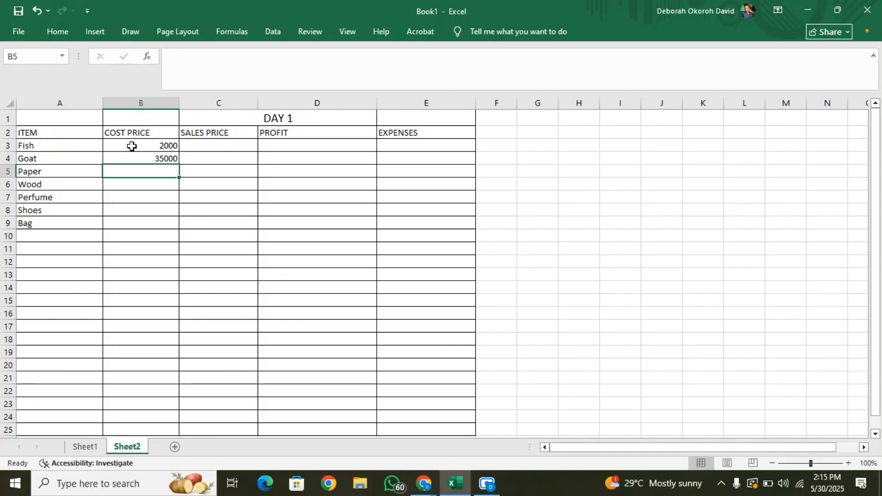
{"action": "type", "text": "900"}
{"action": "key", "text": "Return"}
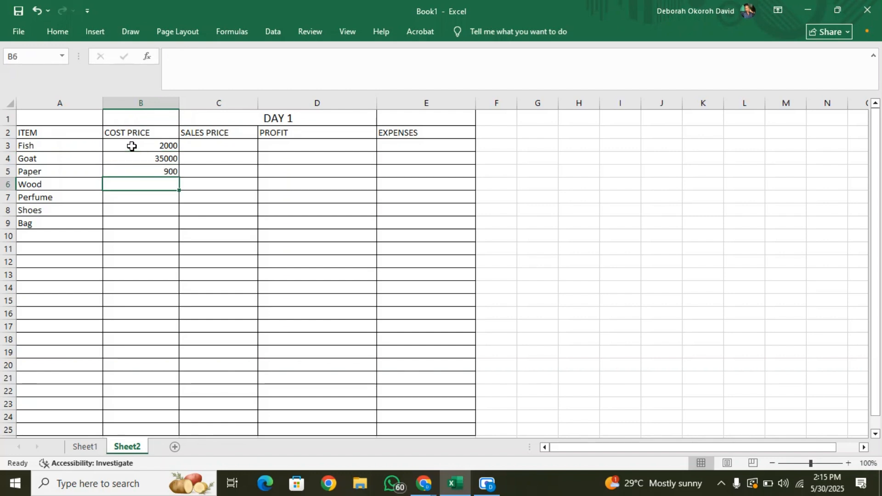
{"action": "type", "text": "400"}
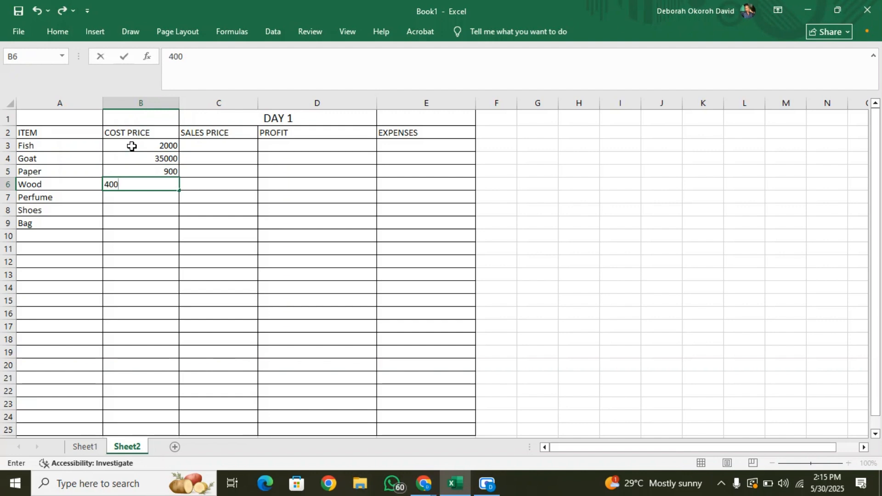
{"action": "key", "text": "Return"}
{"action": "type", "text": "13000"}
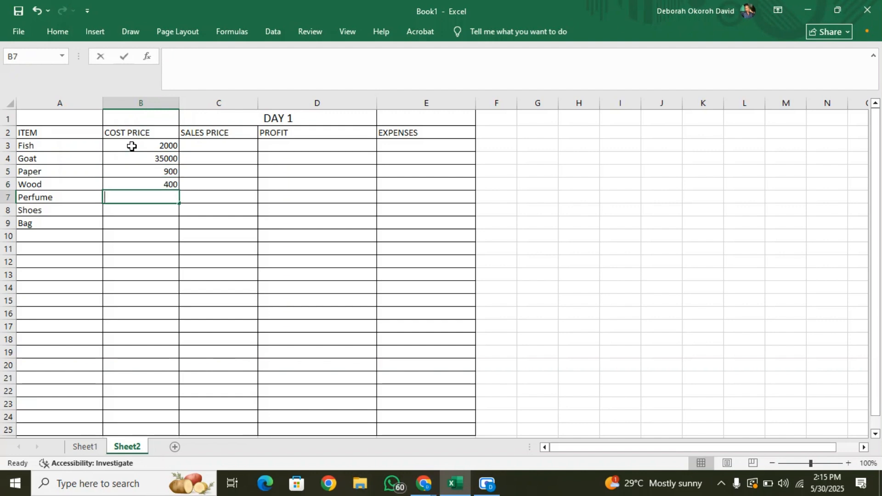
{"action": "key", "text": "Return"}
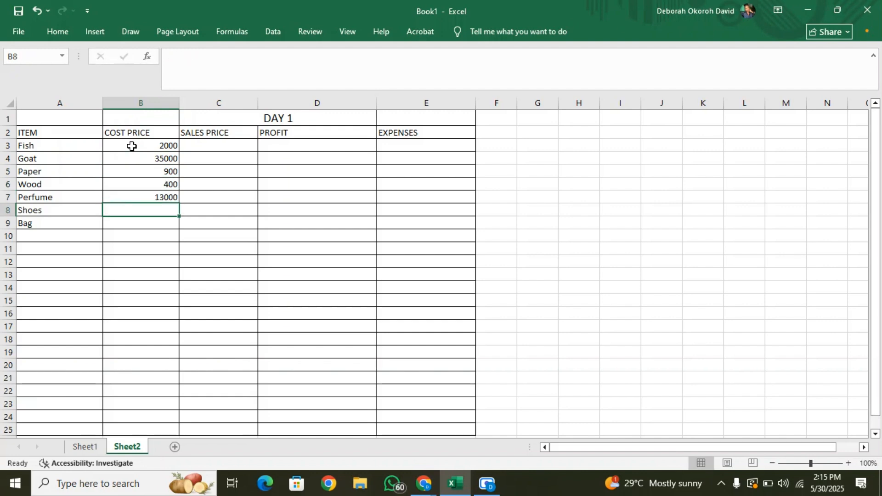
{"action": "type", "text": "5000"}
{"action": "key", "text": "Return"}
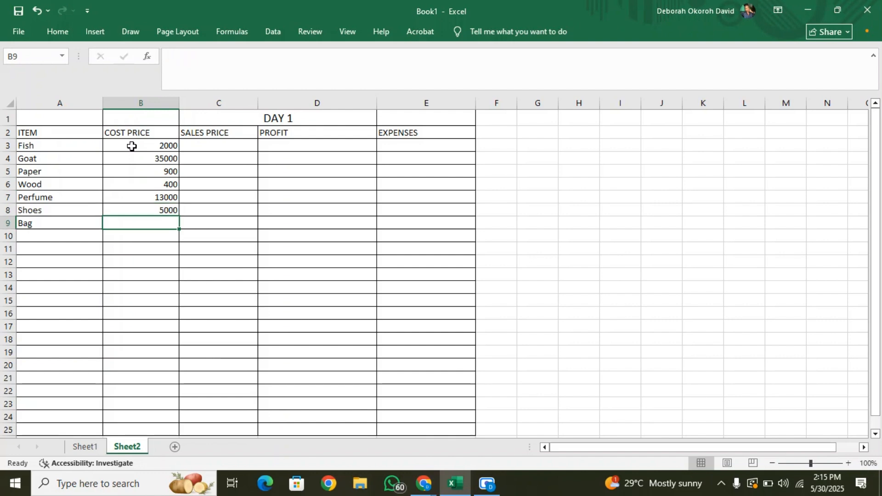
{"action": "type", "text": "25"}
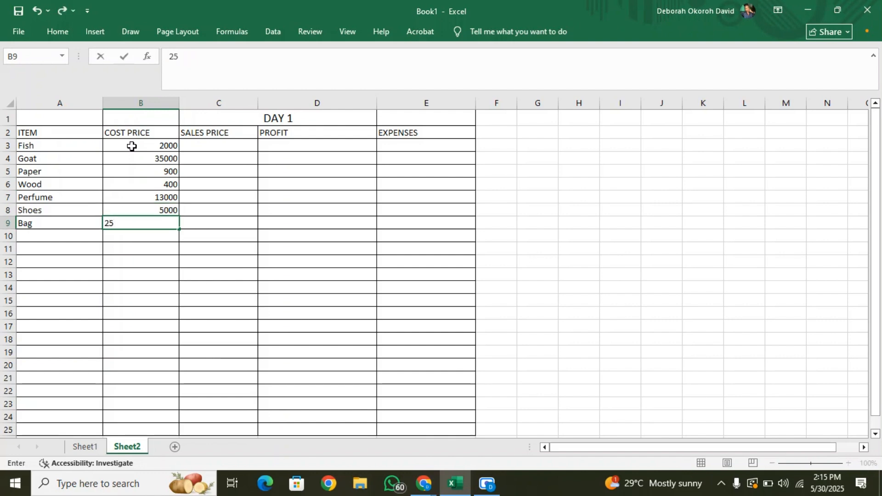
{"action": "type", "text": "100"}
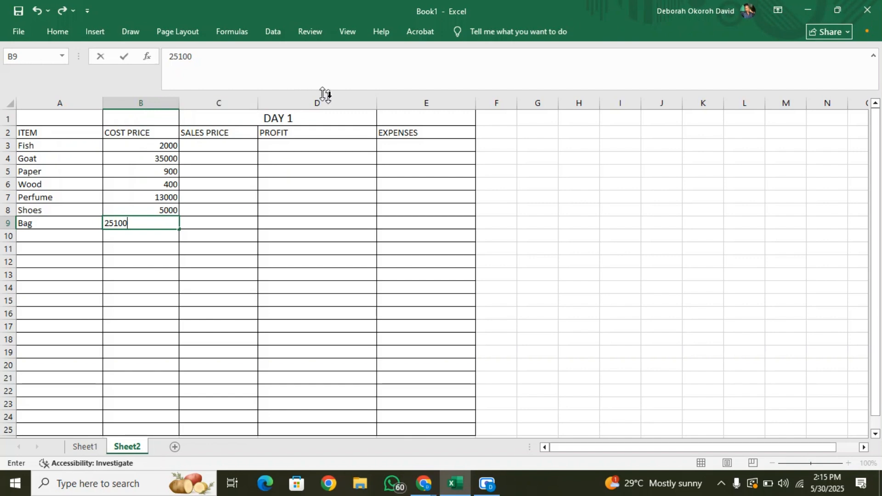
Enter the sales prices 4300, 41900, 1100, 820, 15400, 6500 and 30200 in cells C3 to C9.
{"action": "left_click", "coordinate": [207, 144]}
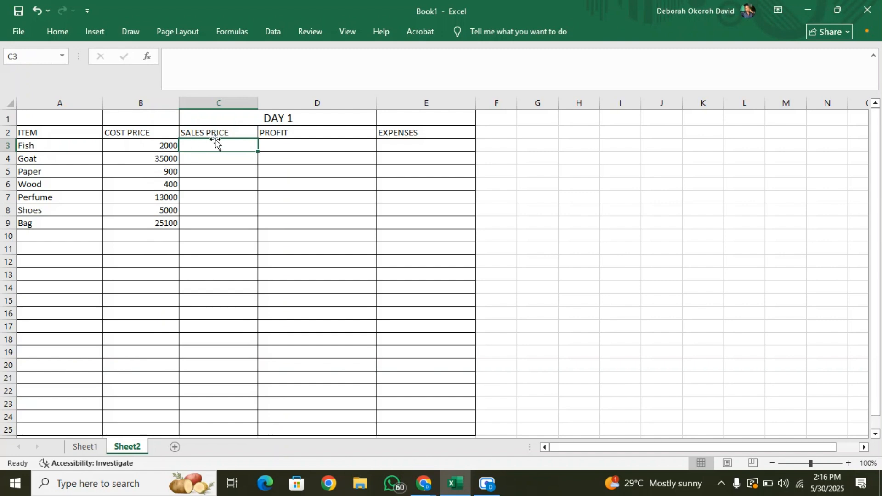
{"action": "type", "text": "4300"}
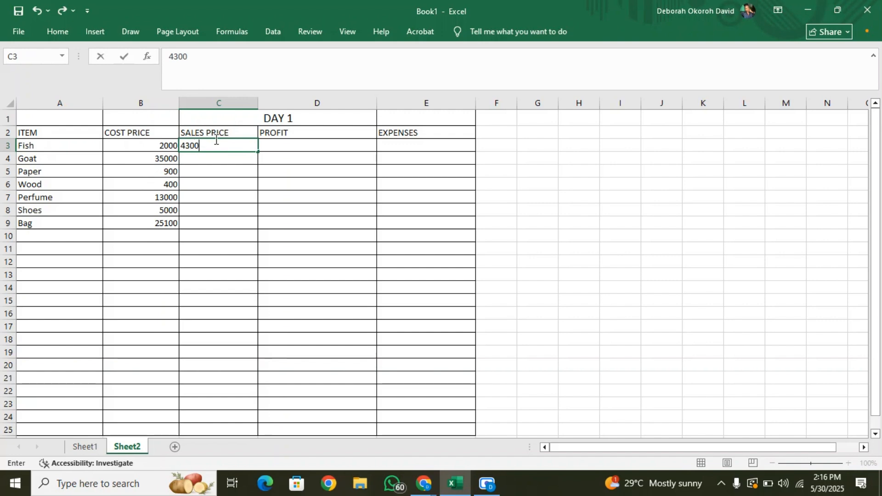
{"action": "key", "text": "Return"}
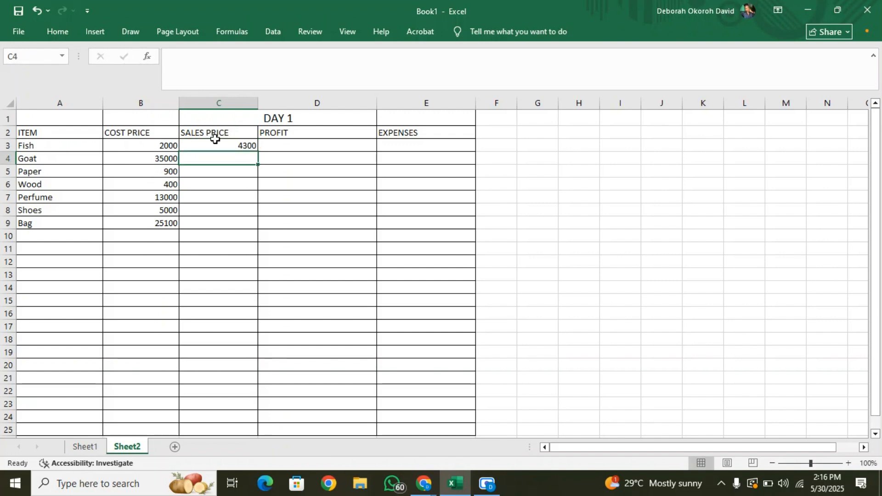
{"action": "type", "text": "419"}
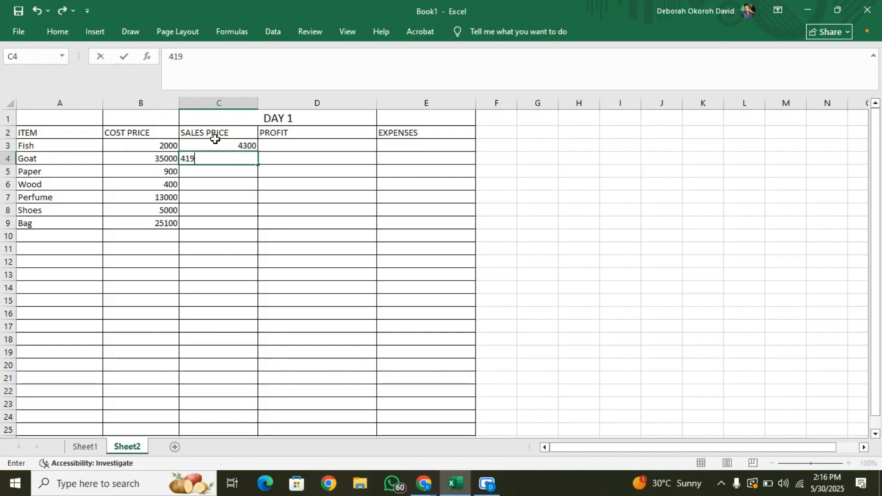
{"action": "type", "text": "00"}
{"action": "key", "text": "Return"}
{"action": "type", "text": "1100"}
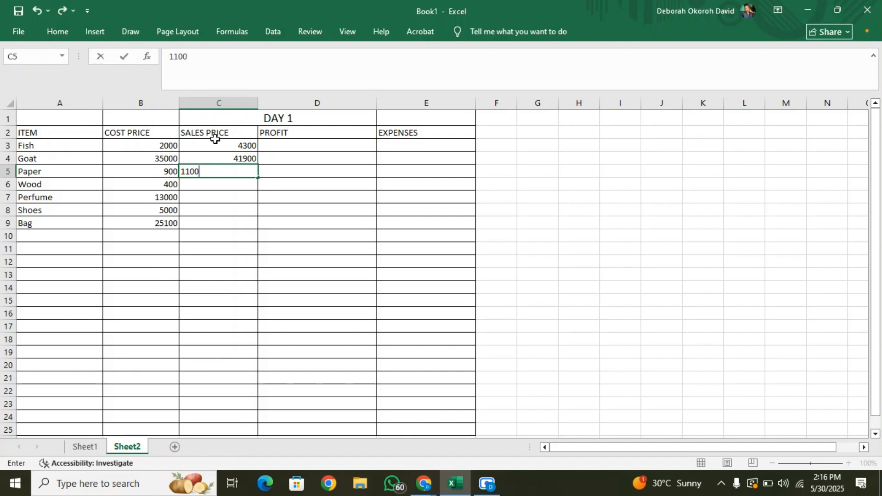
{"action": "key", "text": "Return"}
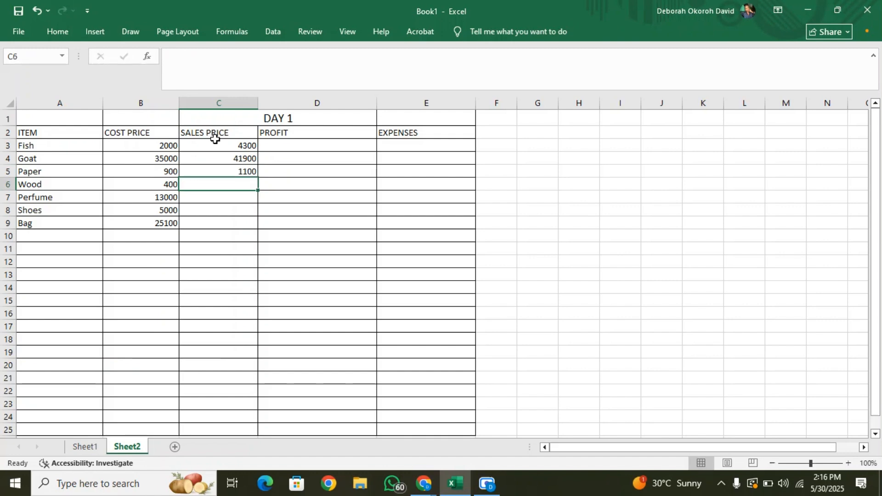
{"action": "type", "text": "820"}
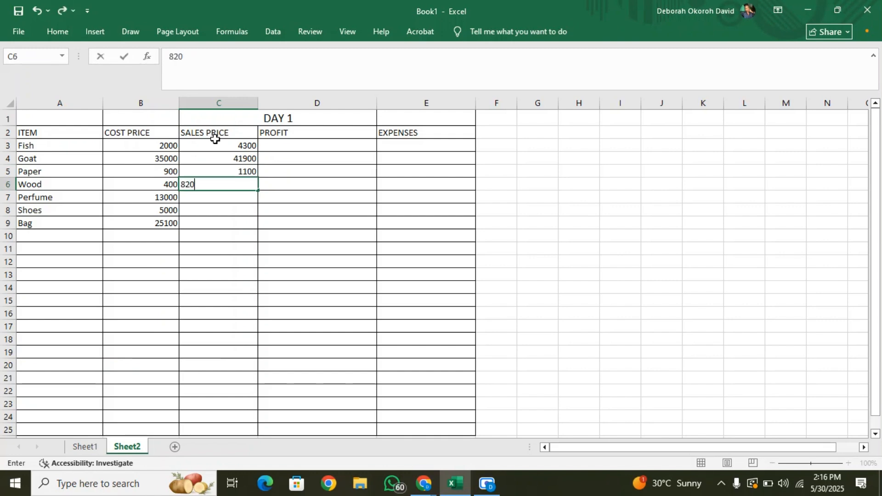
{"action": "key", "text": "Return"}
{"action": "type", "text": "15400"}
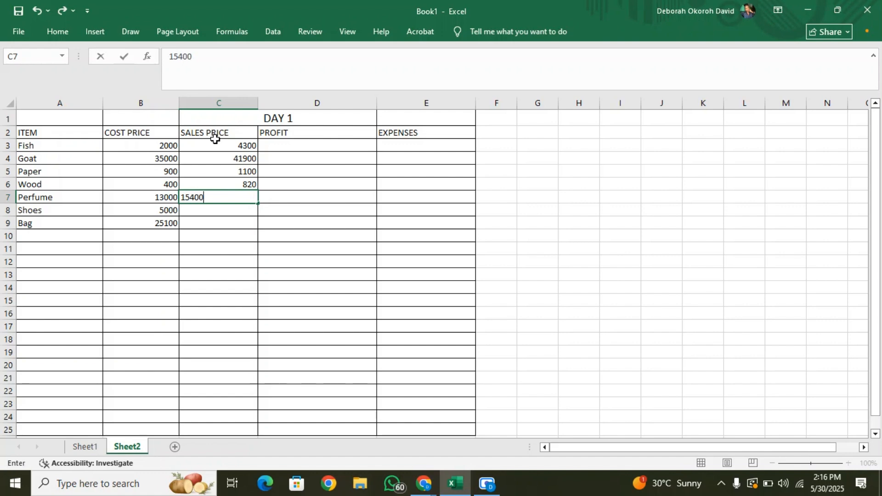
{"action": "key", "text": "Return"}
{"action": "type", "text": "6500"}
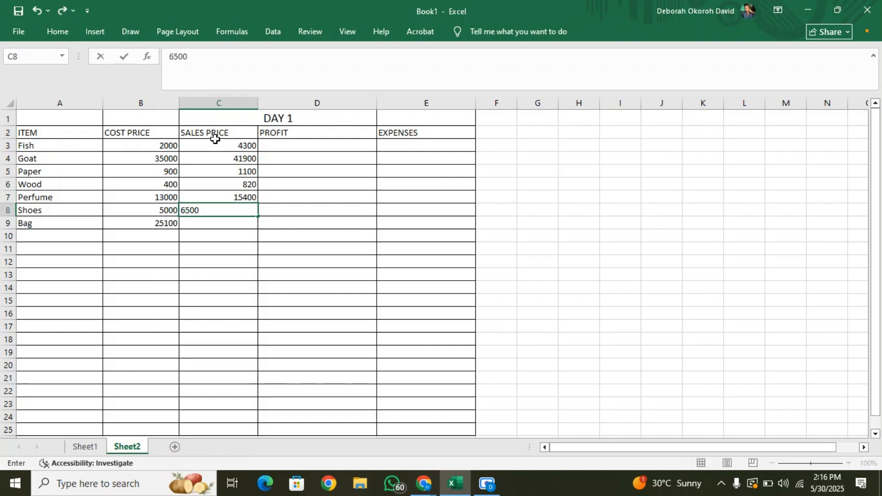
{"action": "key", "text": "Return"}
{"action": "type", "text": "30"}
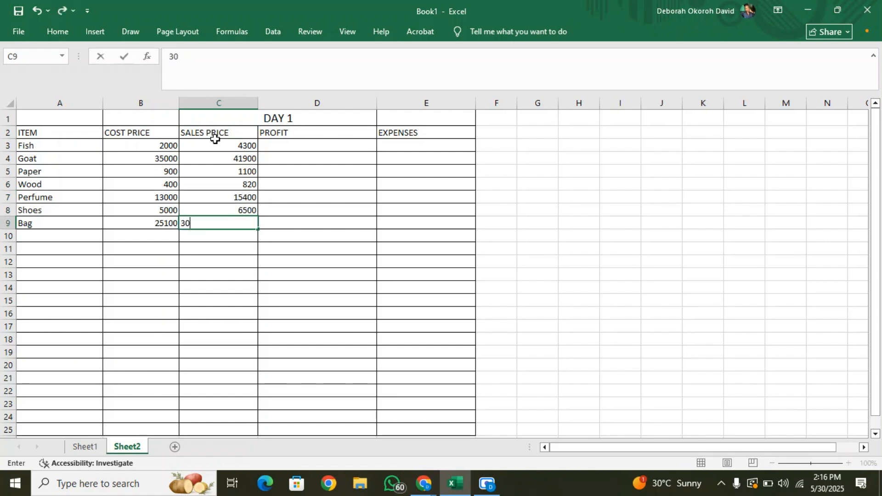
{"action": "type", "text": "200"}
{"action": "key", "text": "Return"}
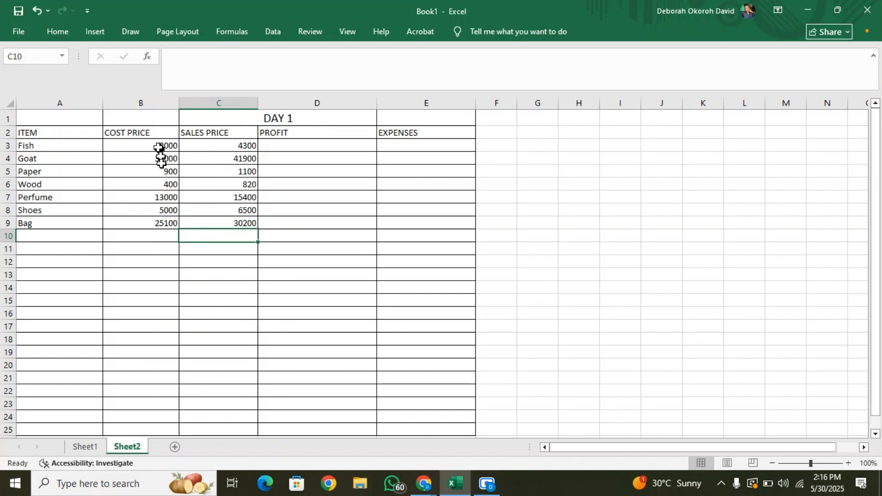
Calculate the Fish profit in cell D3 as sales price minus cost price with the formula =C3-B3.
{"action": "left_click", "coordinate": [286, 146]}
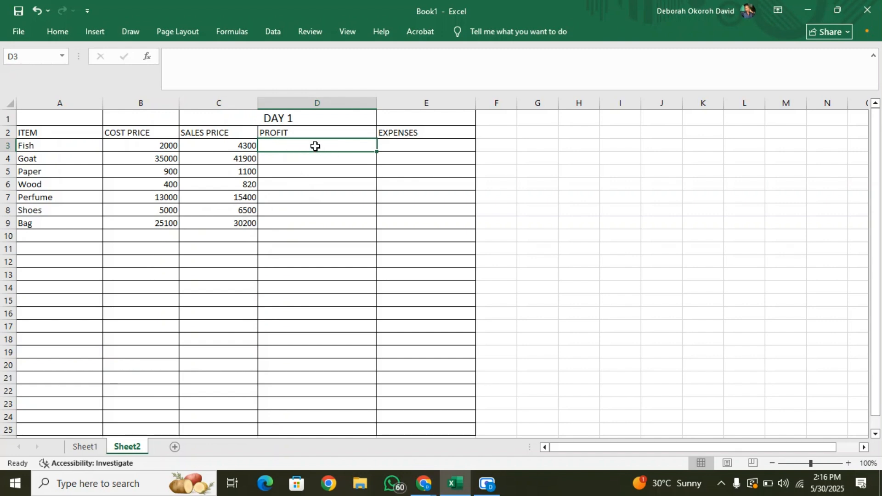
{"action": "type", "text": "="}
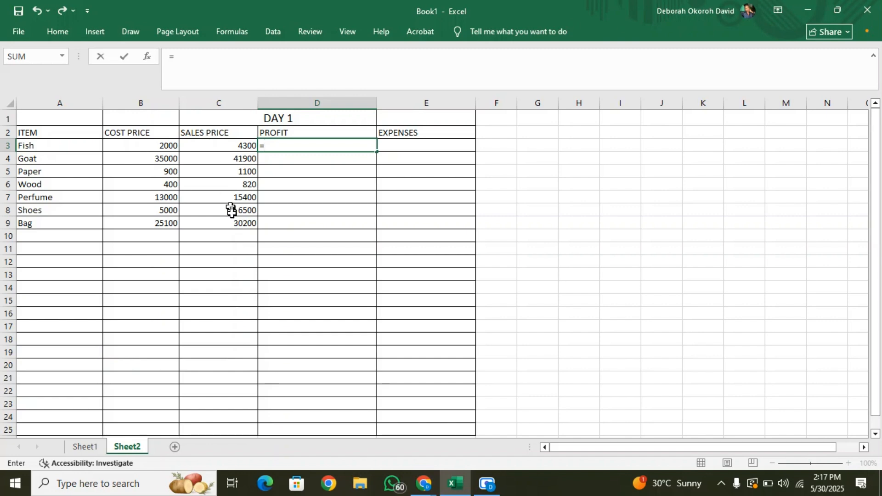
{"action": "left_click", "coordinate": [230, 145]}
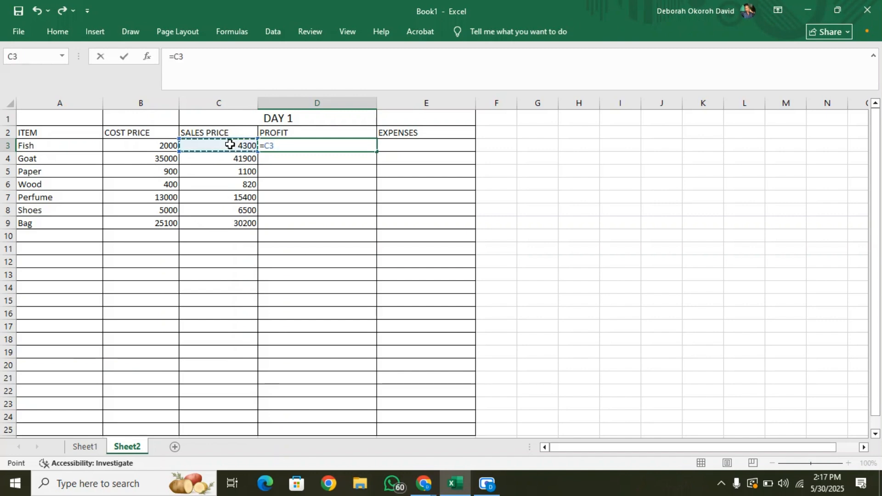
{"action": "type", "text": "-"}
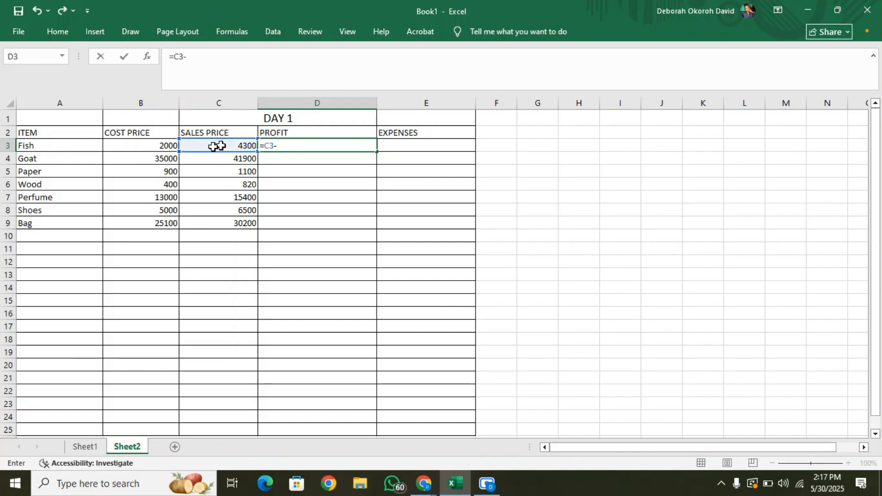
{"action": "left_click", "coordinate": [169, 144]}
{"action": "key", "text": "Return"}
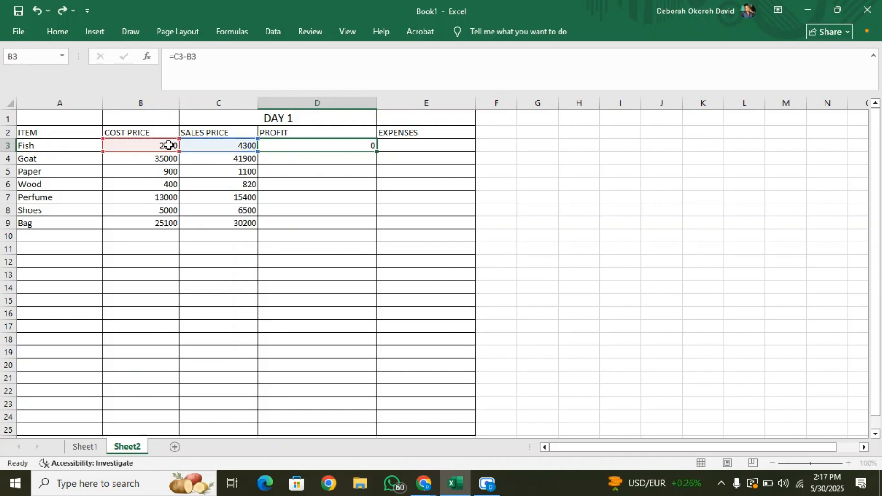
Copy the profit formula from D3 down through D9 for the remaining items.
{"action": "left_click", "coordinate": [329, 145]}
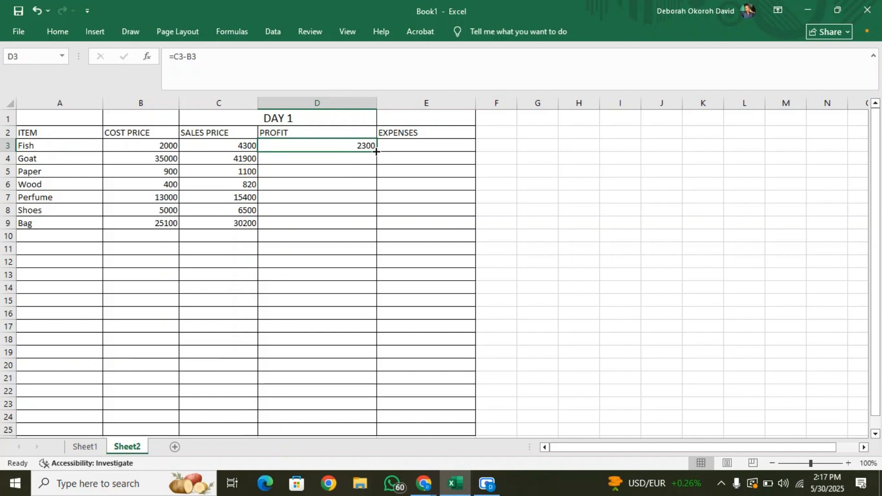
{"action": "left_click_drag", "start_coordinate": [376, 151], "coordinate": [371, 226]}
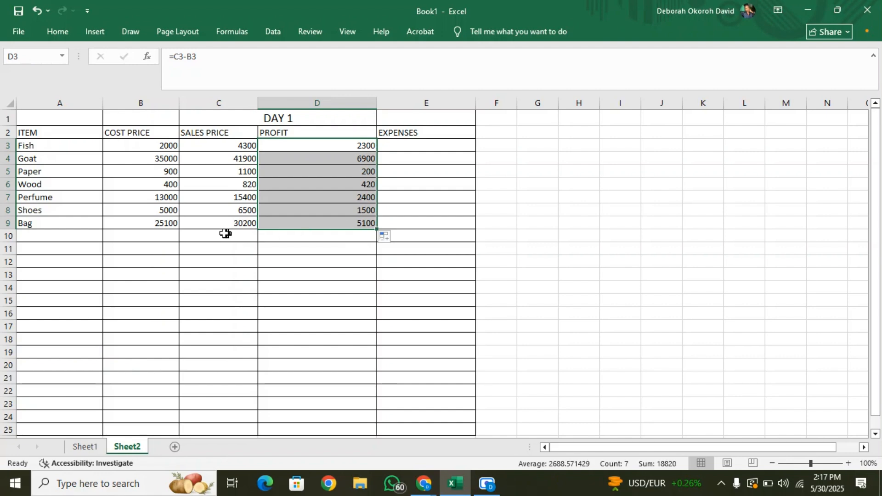
{"action": "left_click", "coordinate": [330, 244]}
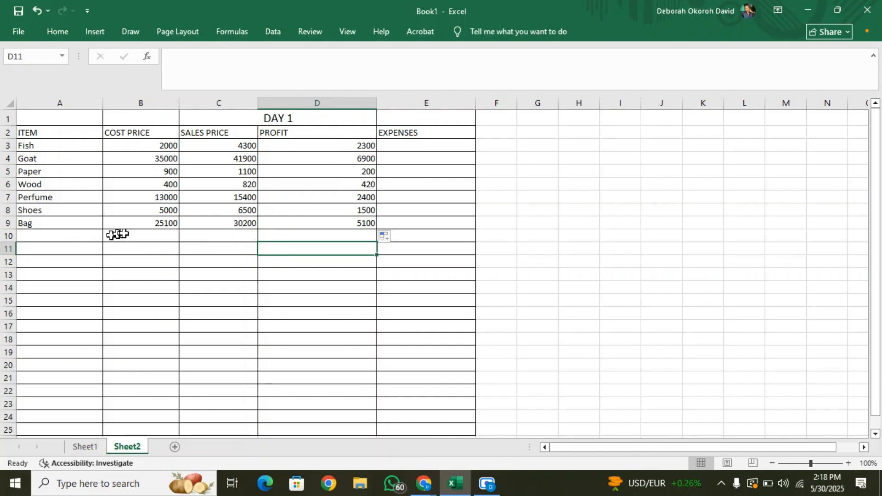
Add the item Hat in cell A10 and extend the profit formula from D9 to D10.
{"action": "left_click", "coordinate": [82, 236]}
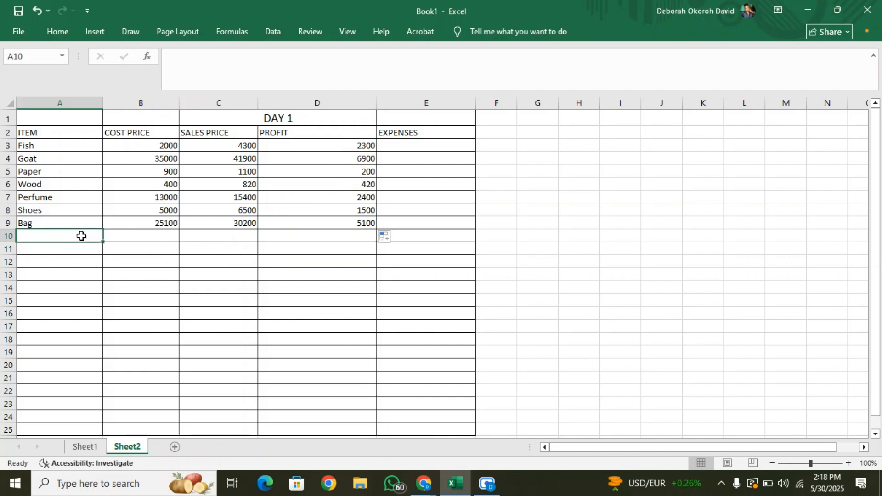
{"action": "type", "text": "h"}
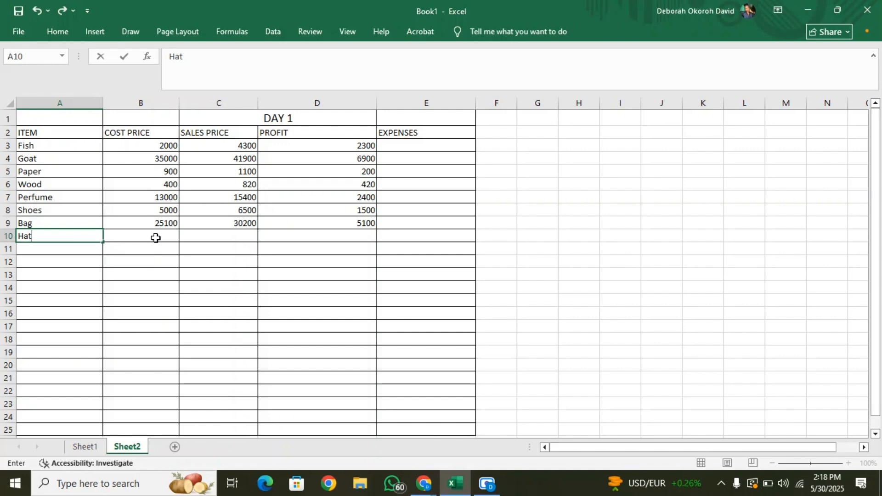
{"action": "left_click", "coordinate": [337, 224]}
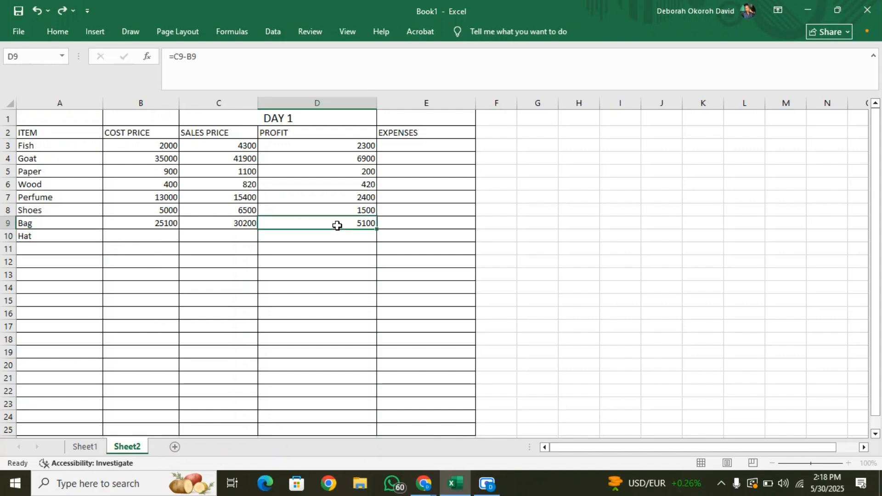
{"action": "left_click_drag", "start_coordinate": [377, 232], "coordinate": [376, 242]}
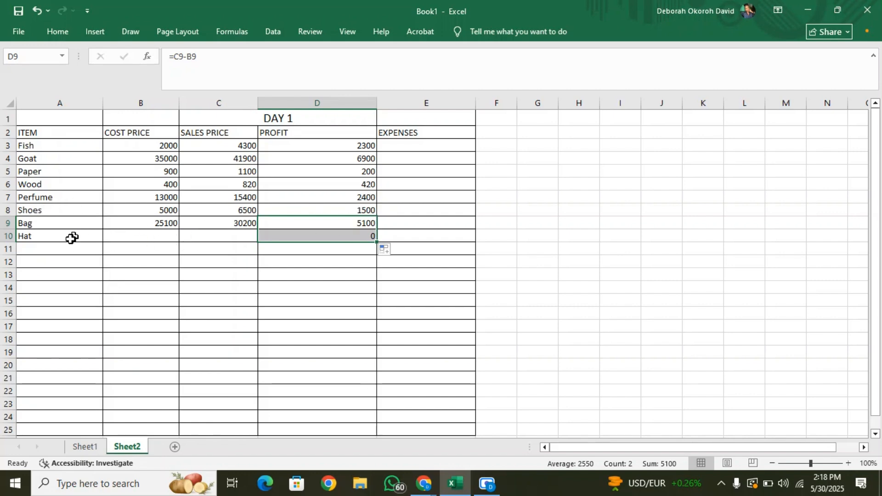
Enter a cost price of 100 in B10 and a sales price of 160 in C10 for Hat.
{"action": "left_click", "coordinate": [133, 236]}
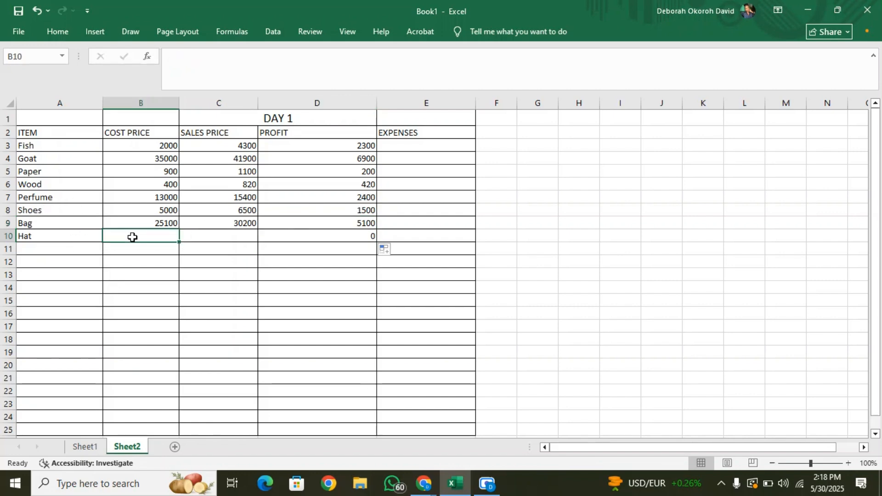
{"action": "type", "text": "100"}
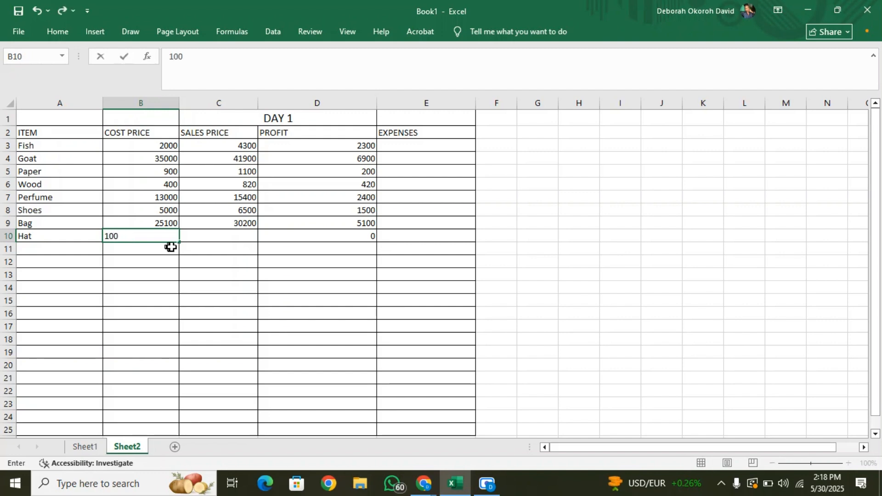
{"action": "left_click", "coordinate": [203, 235]}
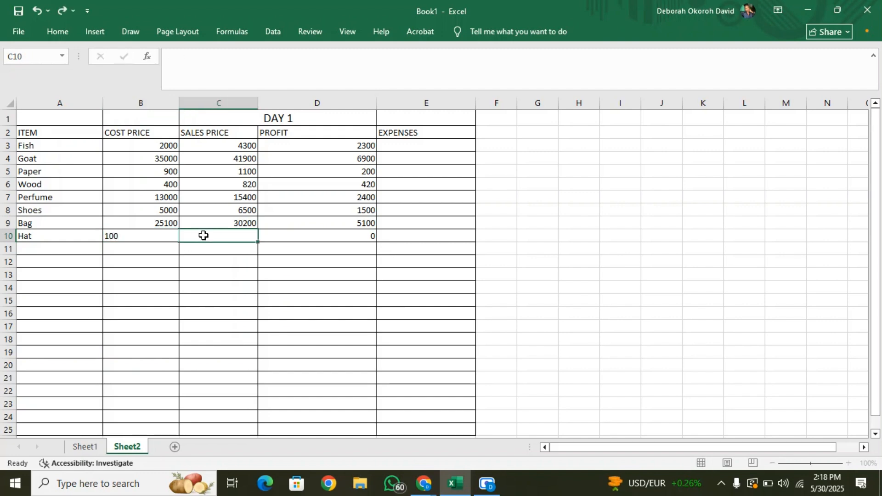
{"action": "type", "text": "160"}
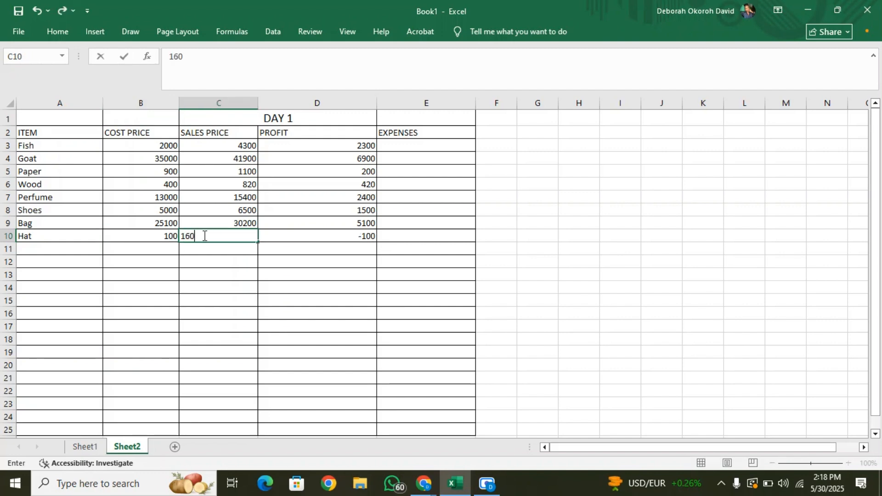
{"action": "left_click", "coordinate": [372, 310]}
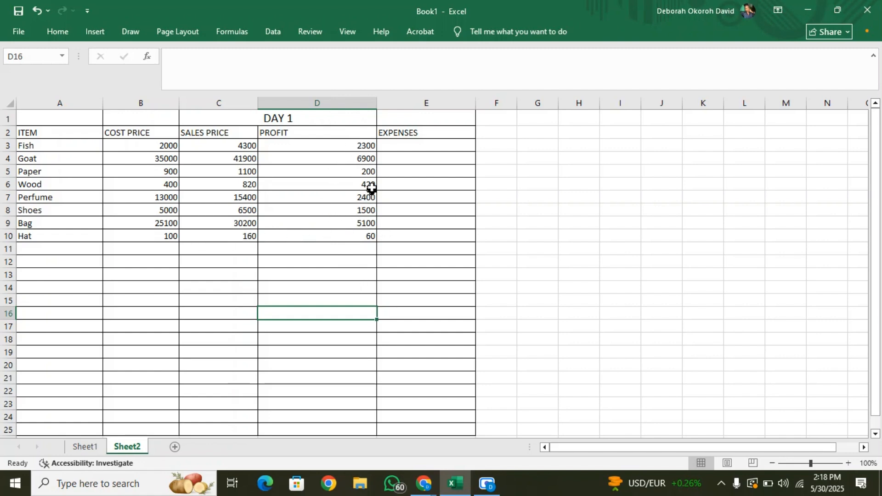
Record expenses of 3000 in the Fish row (E3) and 1110 in the Shoes row (E8).
{"action": "left_click", "coordinate": [421, 144]}
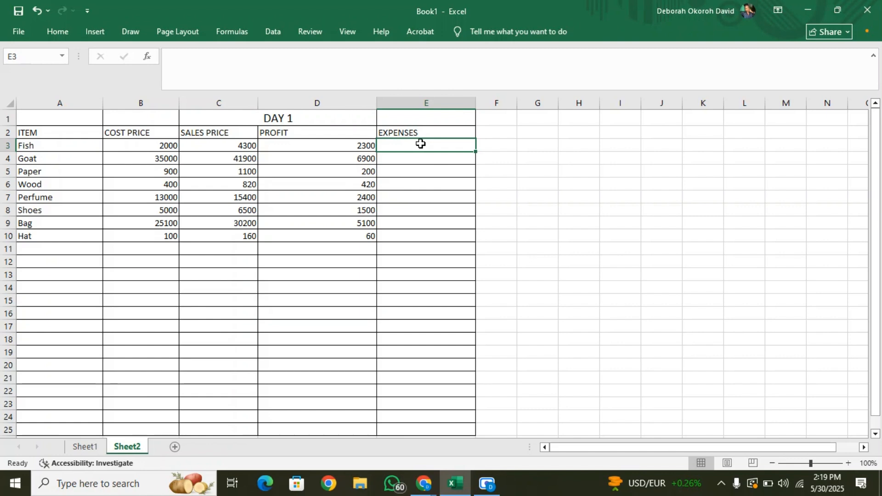
{"action": "type", "text": "3000"}
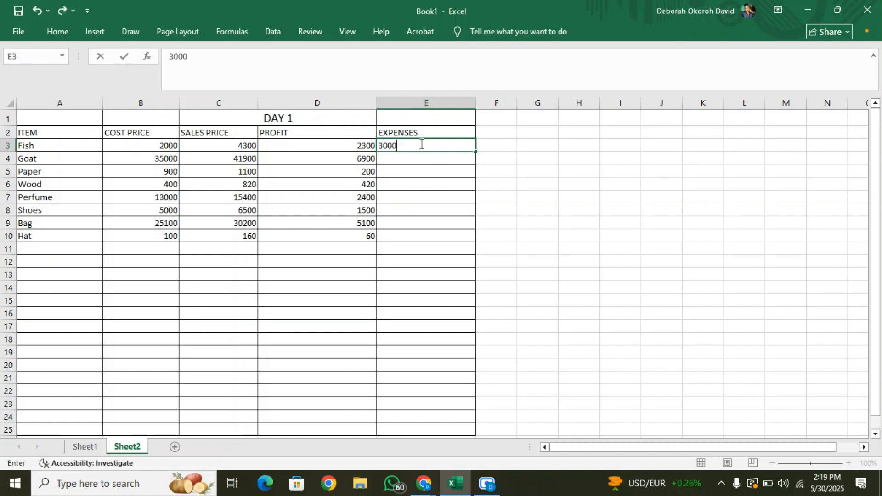
{"action": "left_click", "coordinate": [417, 206]}
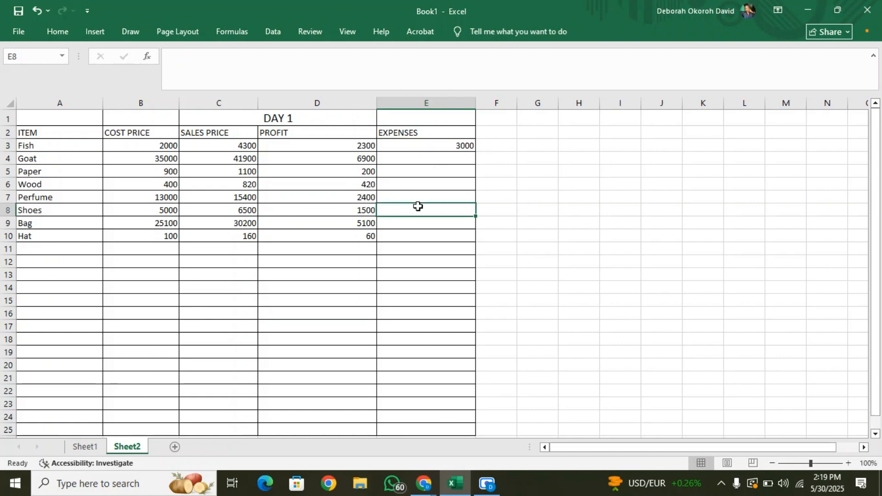
{"action": "type", "text": "1110"}
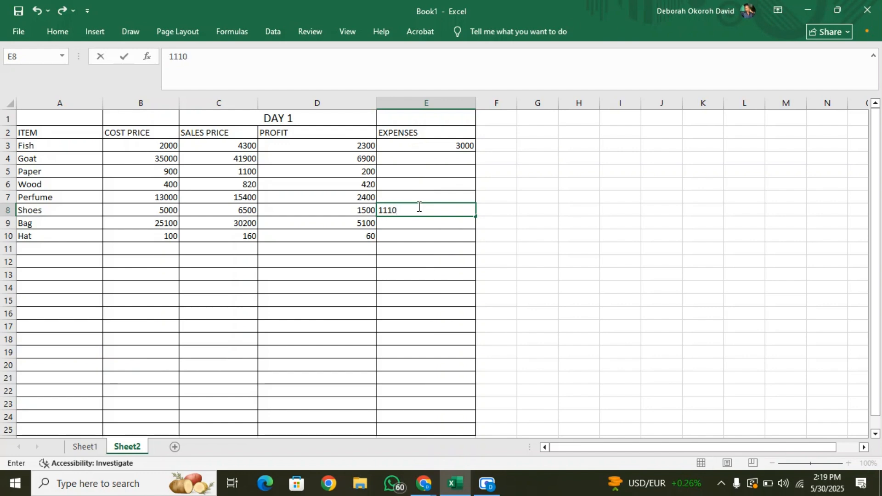
{"action": "left_click", "coordinate": [141, 289]}
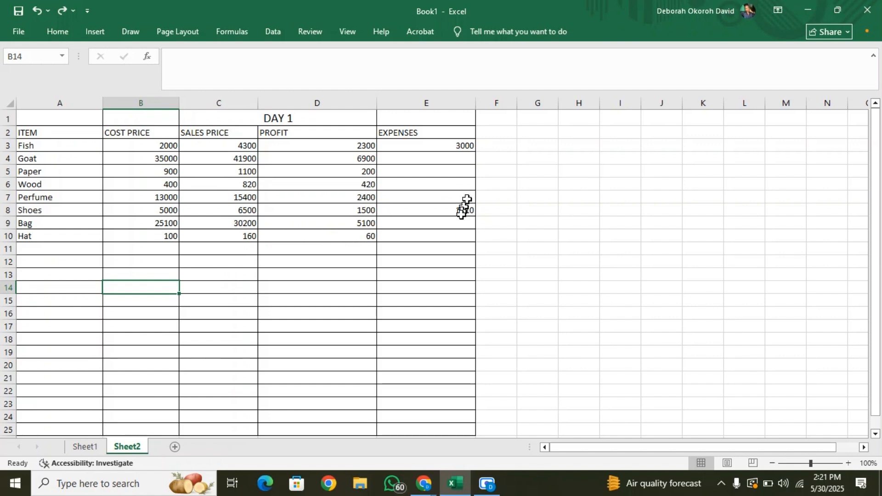
Label cell A11 Total and sum the cost prices in B11 with the formula =SUM(B3:B10).
{"action": "left_click", "coordinate": [33, 247]}
{"action": "type", "text": "Total"}
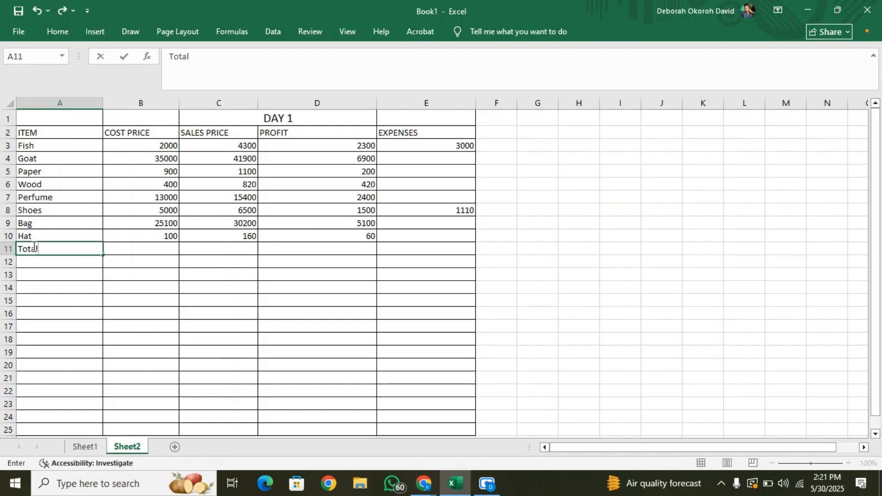
{"action": "left_click", "coordinate": [156, 246]}
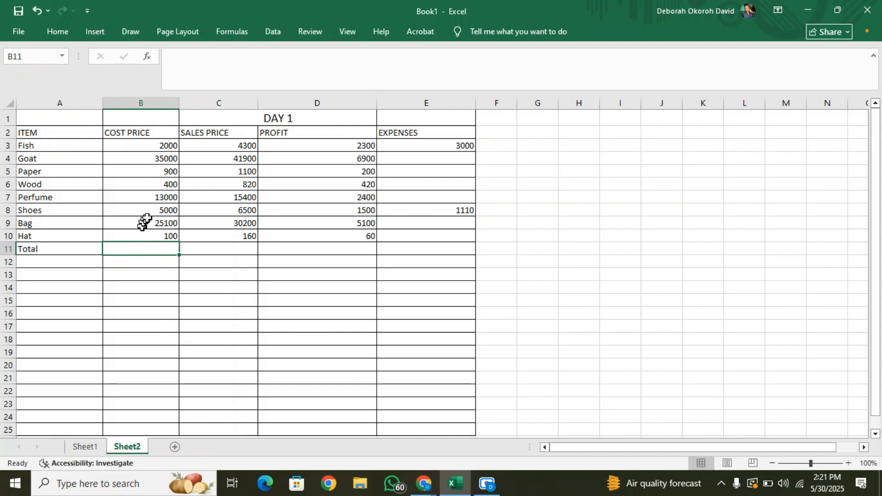
{"action": "type", "text": "="}
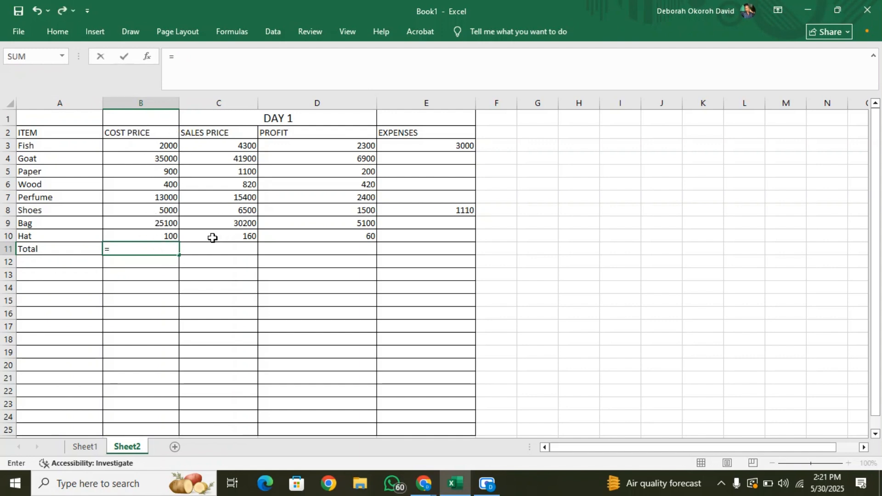
{"action": "type", "text": "s"}
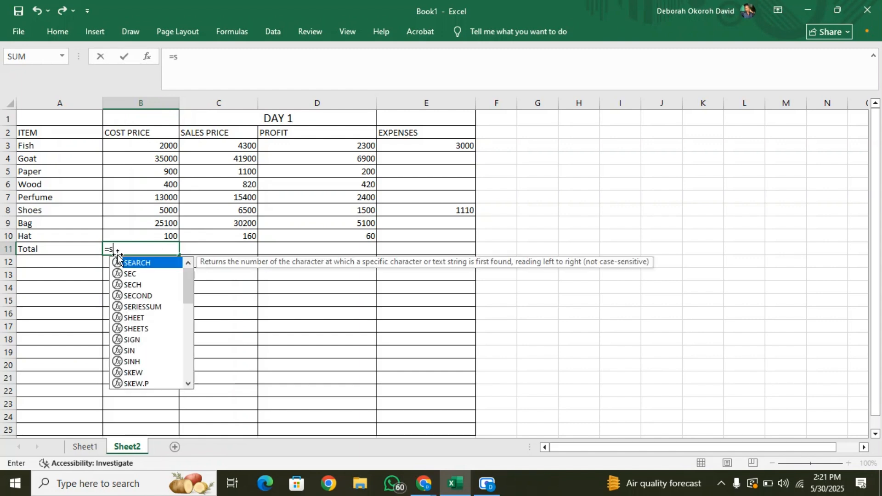
{"action": "type", "text": "um("}
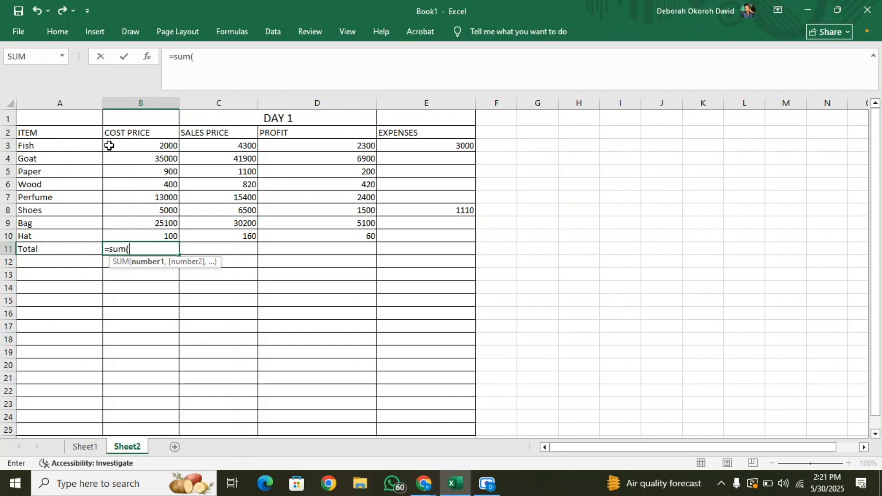
{"action": "left_click_drag", "start_coordinate": [109, 145], "coordinate": [153, 235]}
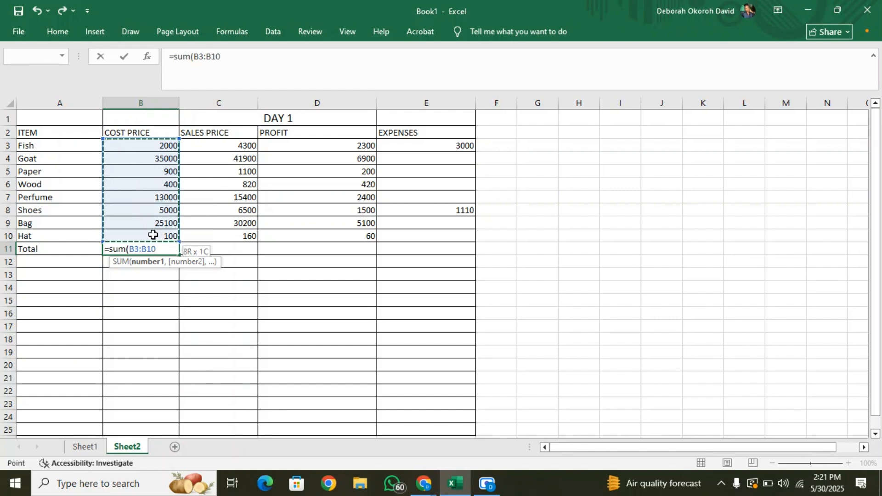
{"action": "type", "text": ")"}
{"action": "key", "text": "Return"}
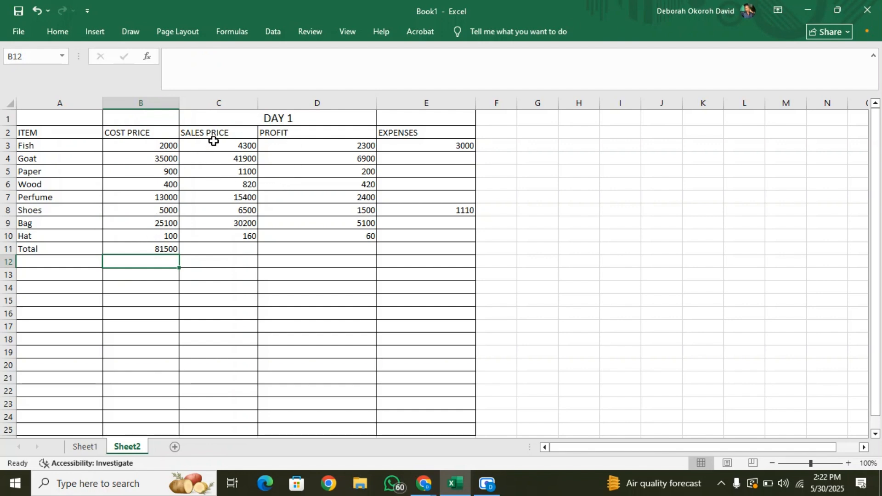
Sum the sales prices in cell C11 by applying the SUM function to C3:C10.
{"action": "left_click", "coordinate": [234, 250]}
{"action": "type", "text": "=su"}
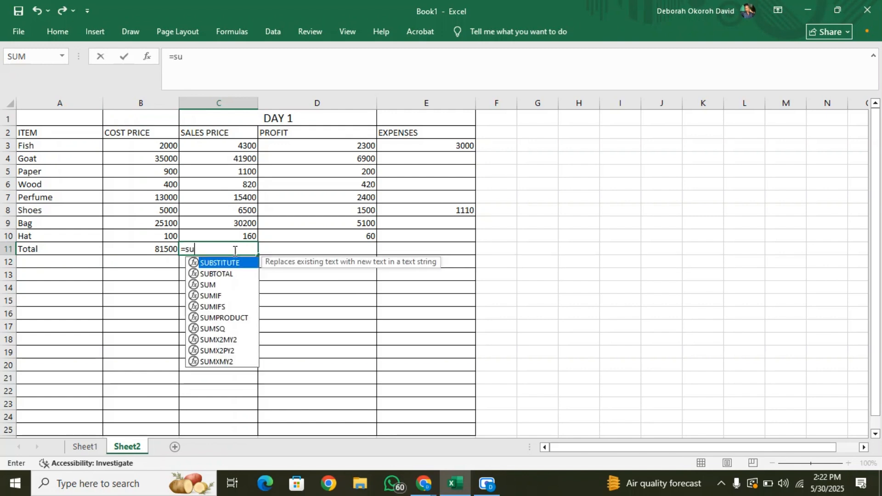
{"action": "type", "text": "m("}
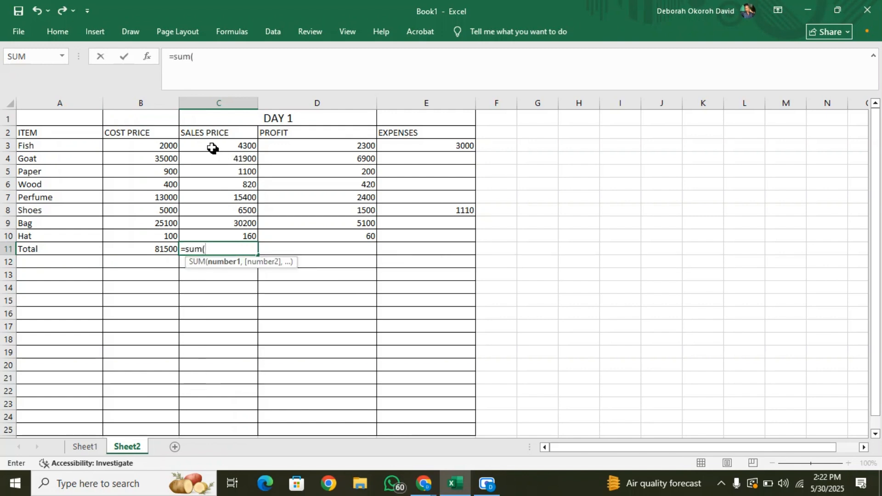
{"action": "left_click_drag", "start_coordinate": [212, 147], "coordinate": [234, 236]}
{"action": "key", "text": "Return"}
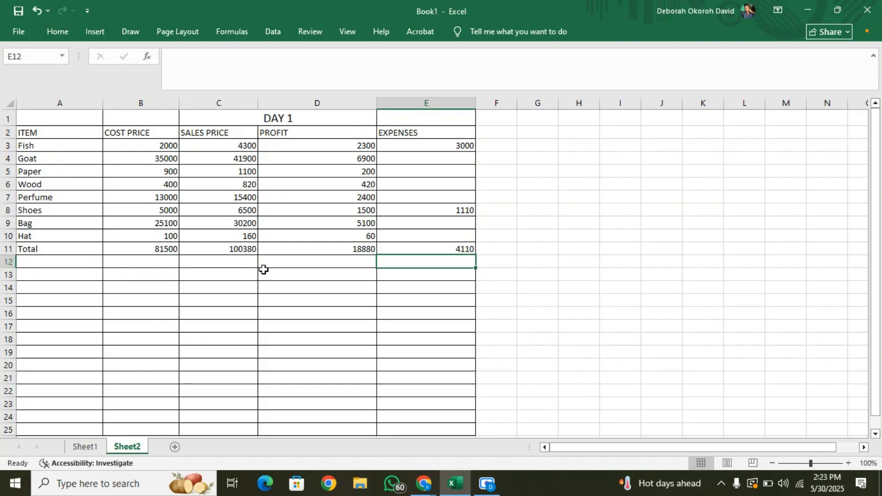
Increase the height of the Total row, row 11, to about one and a half times a normal row.
{"action": "left_click", "coordinate": [10, 249]}
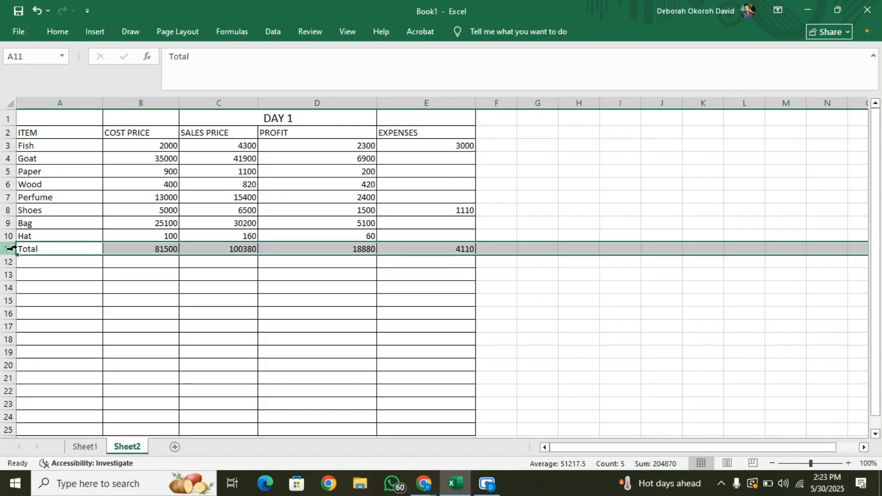
{"action": "left_click_drag", "start_coordinate": [9, 256], "coordinate": [15, 261]}
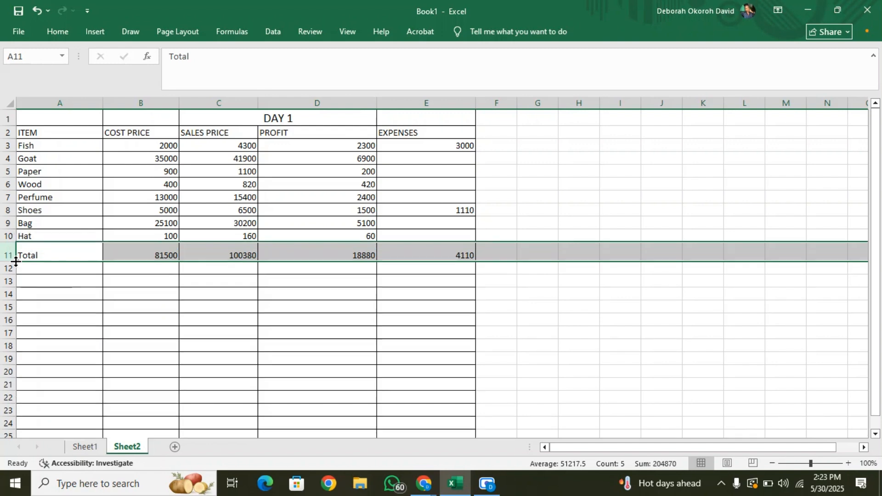
{"action": "left_click", "coordinate": [22, 256]}
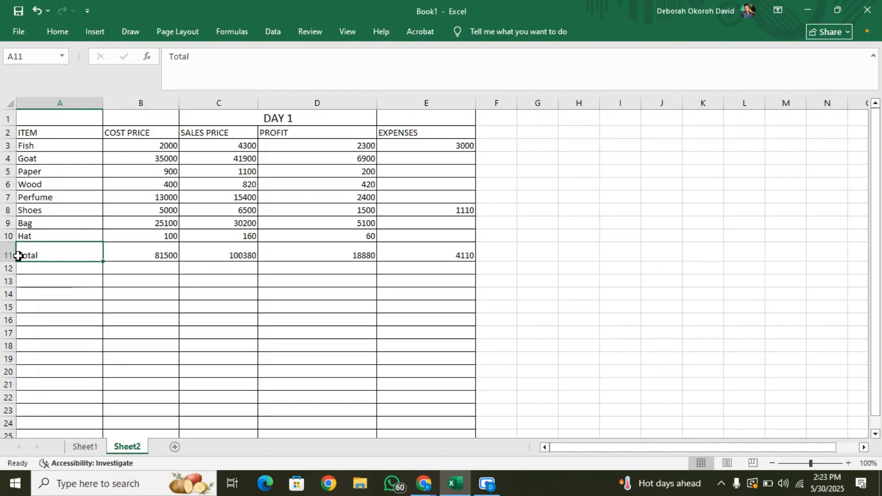
Format the Total row cells A11 to E11 in bold with font size 12.
{"action": "left_click_drag", "start_coordinate": [35, 254], "coordinate": [459, 255]}
{"action": "left_click", "coordinate": [61, 29]}
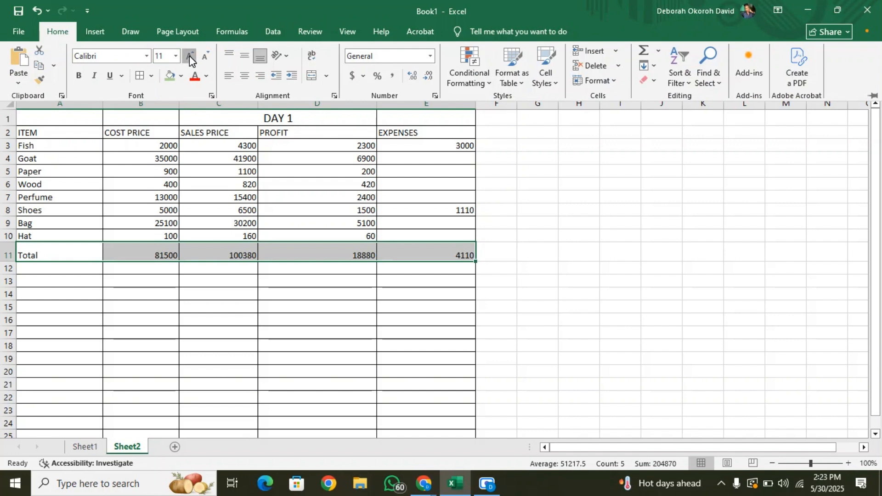
{"action": "left_click", "coordinate": [190, 56]}
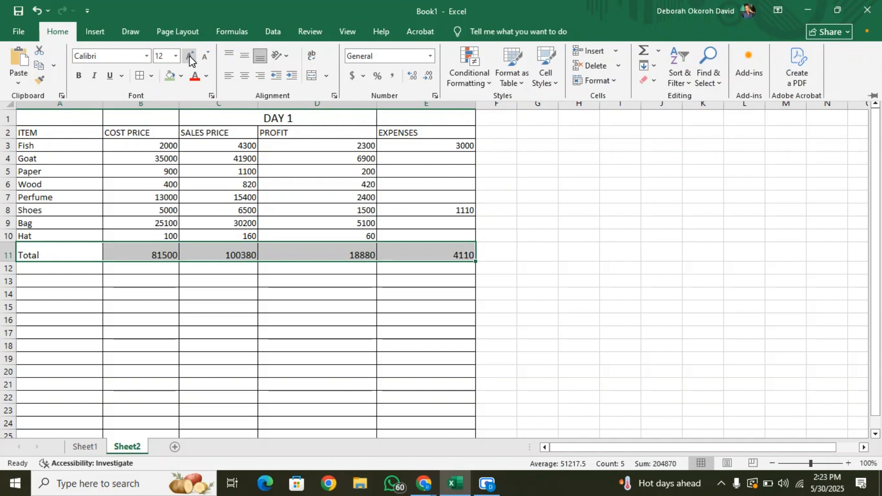
{"action": "left_click", "coordinate": [81, 77]}
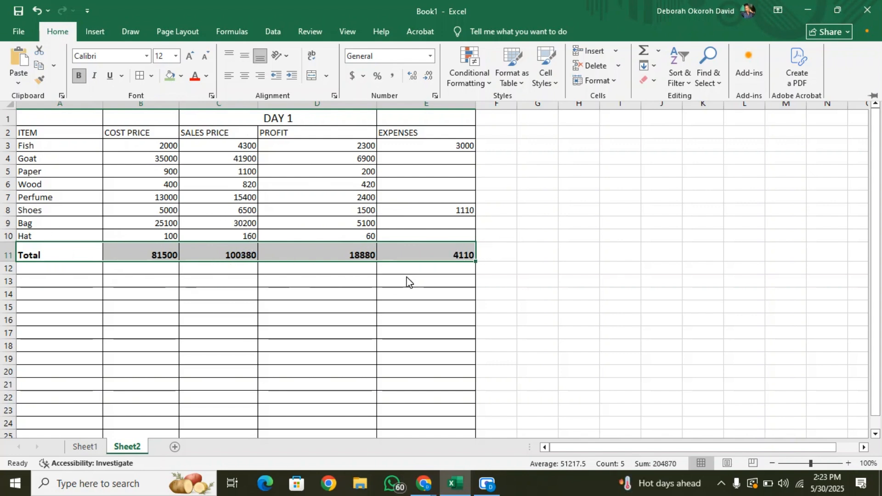
{"action": "left_click", "coordinate": [252, 274]}
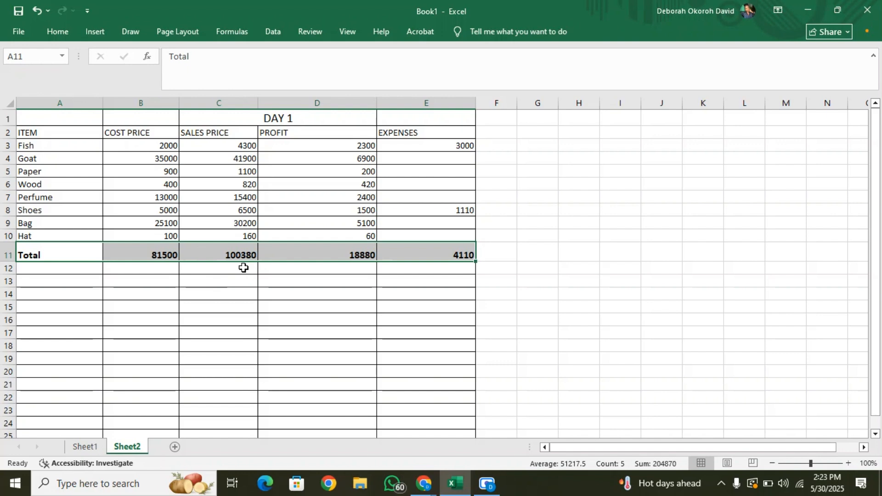
Enter the label "Profit after Expenses:" in cell C12 below the sales price total.
{"action": "left_click", "coordinate": [210, 270]}
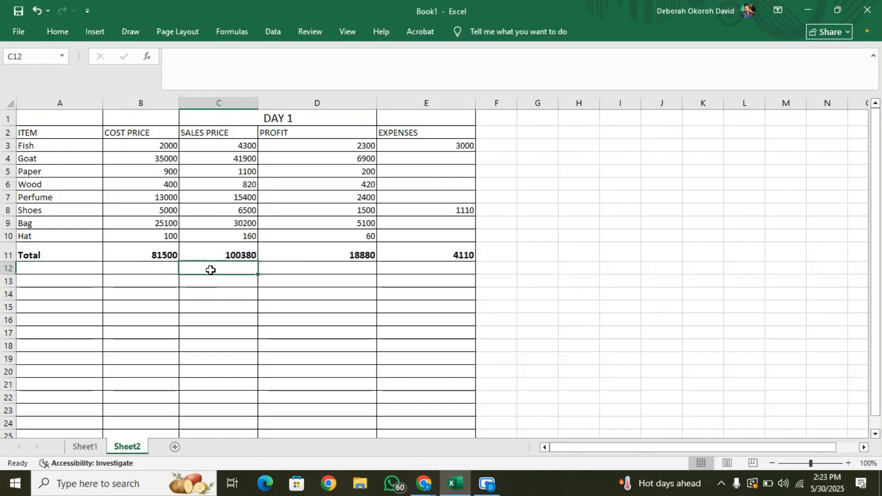
{"action": "left_click", "coordinate": [50, 266]}
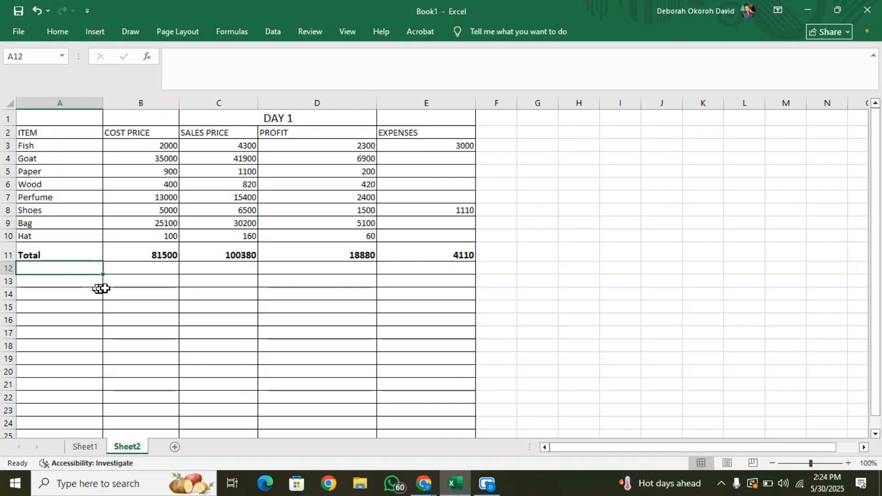
{"action": "left_click", "coordinate": [233, 268]}
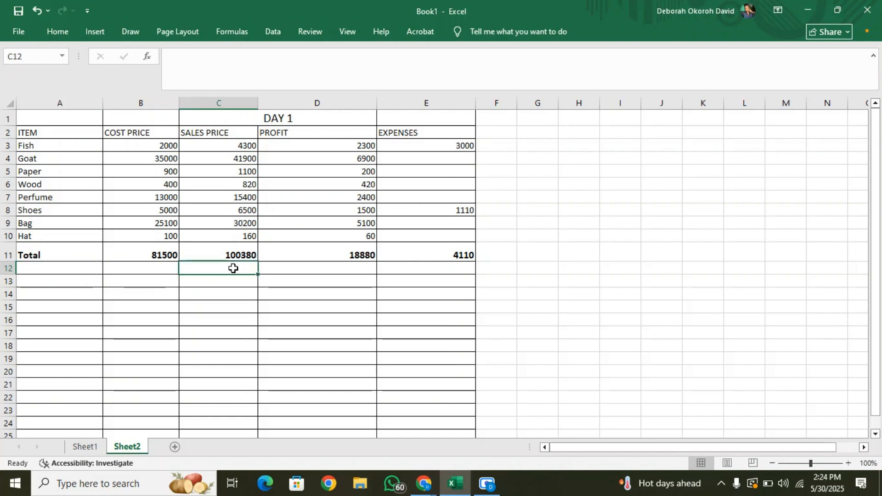
{"action": "type", "text": "Profit "}
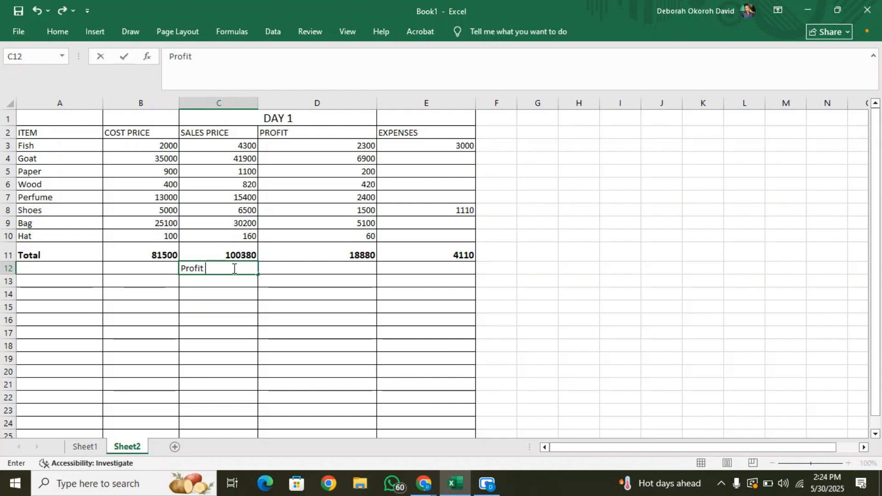
{"action": "type", "text": "after Expenses:"}
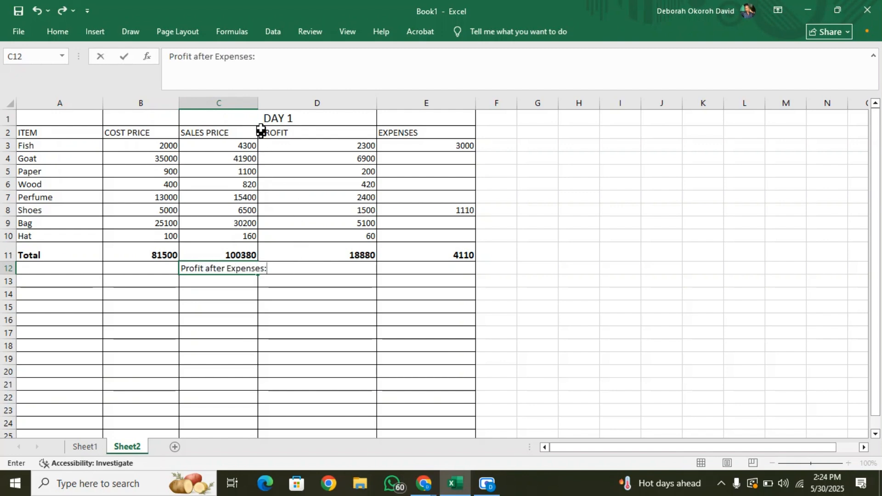
Widen column C to fit the "Profit after Expenses:" label and make row 12 slightly taller.
{"action": "left_click", "coordinate": [253, 103]}
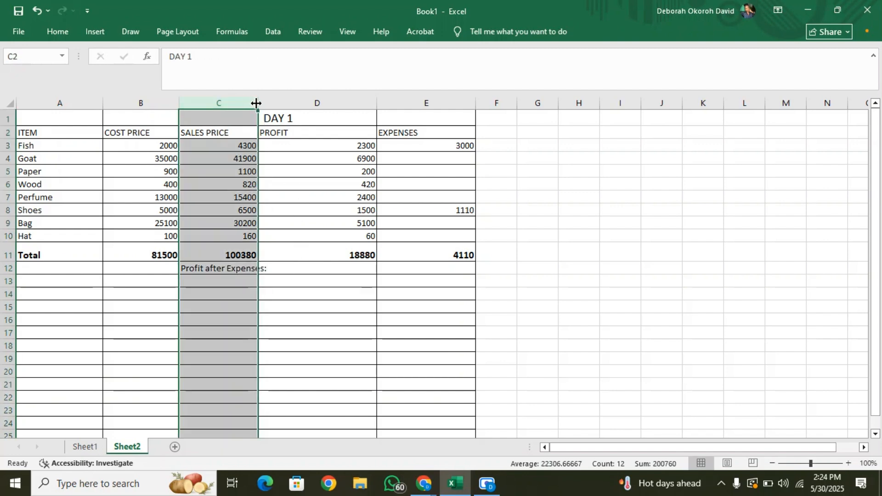
{"action": "left_click_drag", "start_coordinate": [256, 103], "coordinate": [270, 103]}
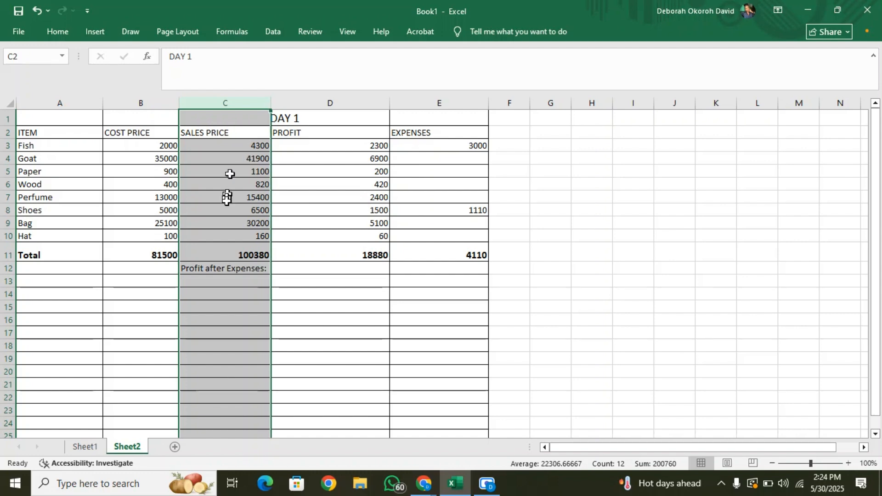
{"action": "left_click_drag", "start_coordinate": [15, 275], "coordinate": [14, 282]}
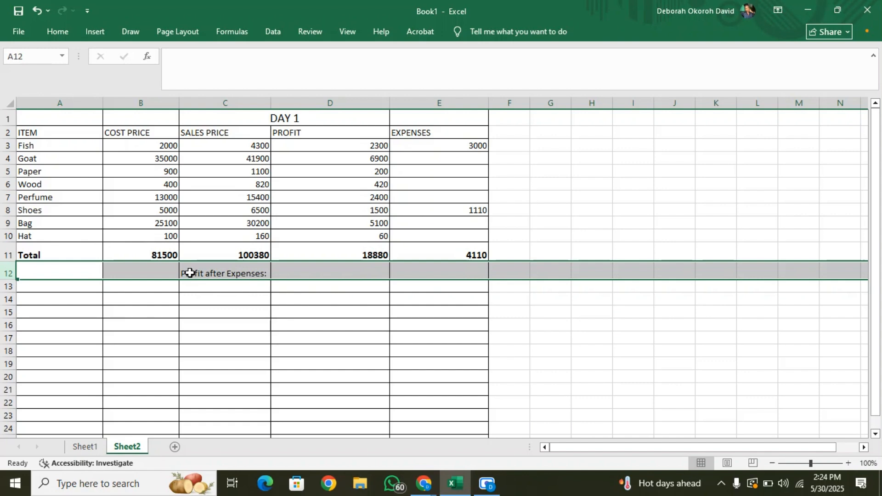
Calculate the profit after expenses in cell D12 with the formula =D11-E11.
{"action": "left_click", "coordinate": [343, 273]}
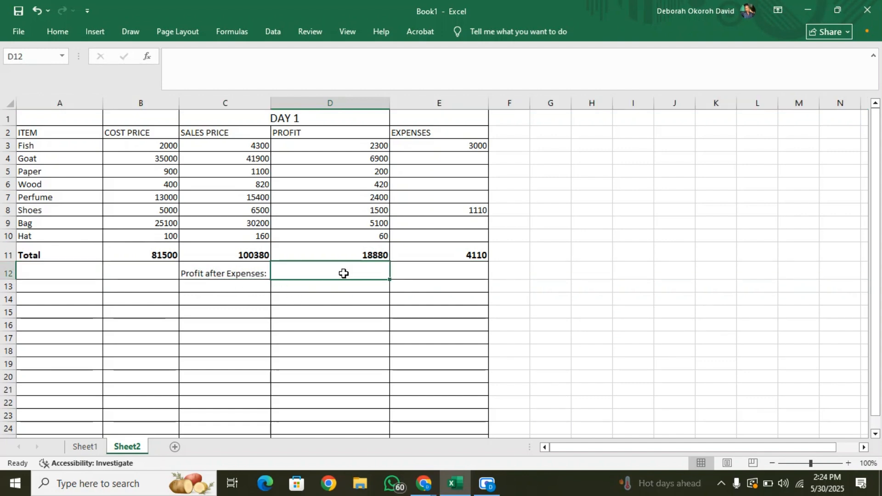
{"action": "type", "text": "="}
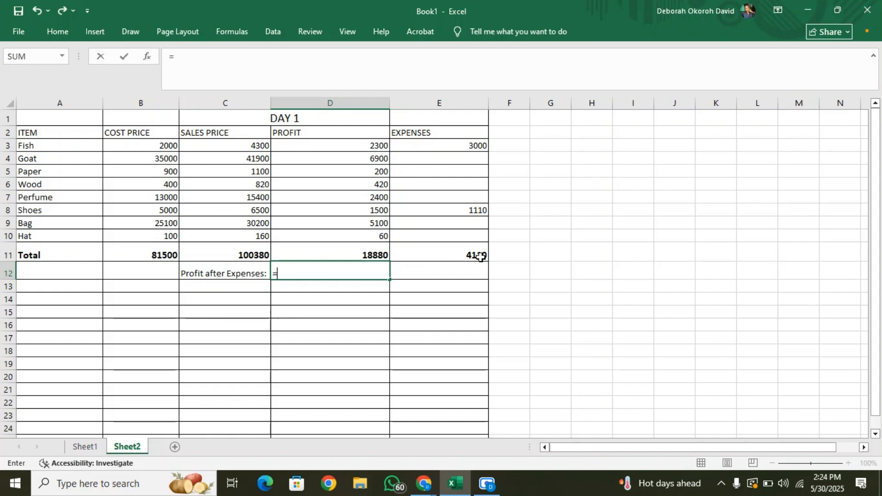
{"action": "left_click", "coordinate": [368, 251]}
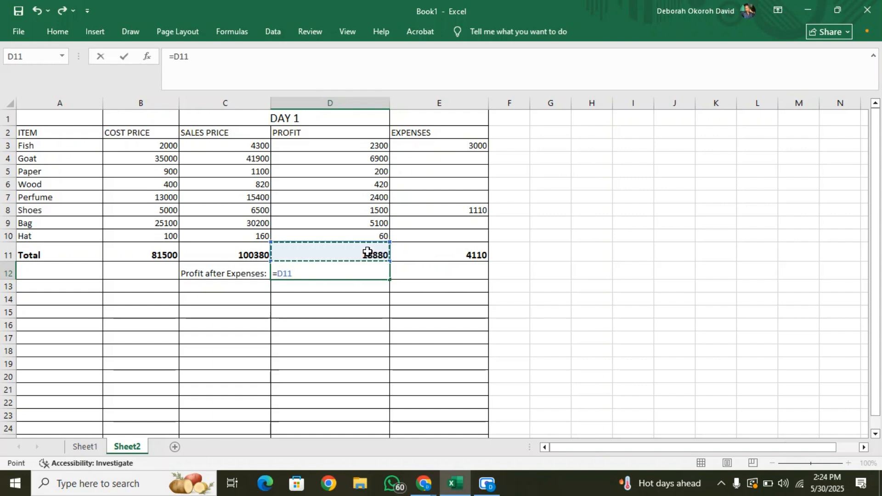
{"action": "type", "text": "-"}
{"action": "left_click", "coordinate": [462, 251]}
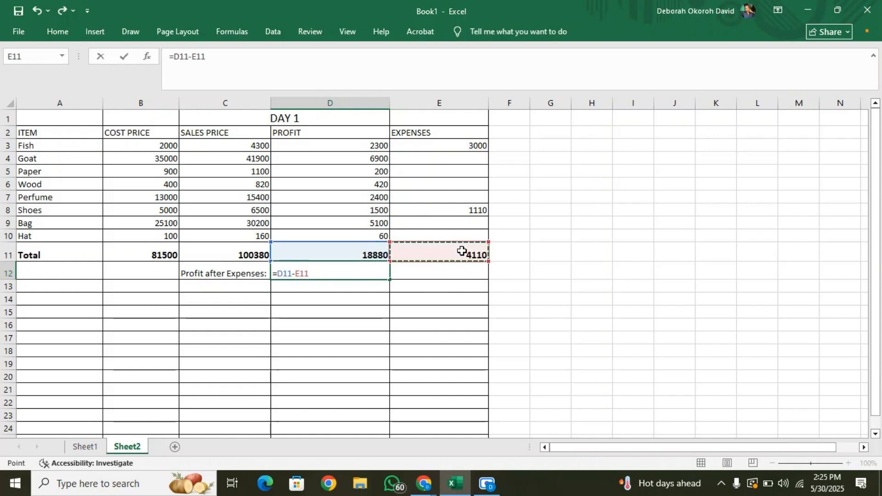
{"action": "key", "text": "Return"}
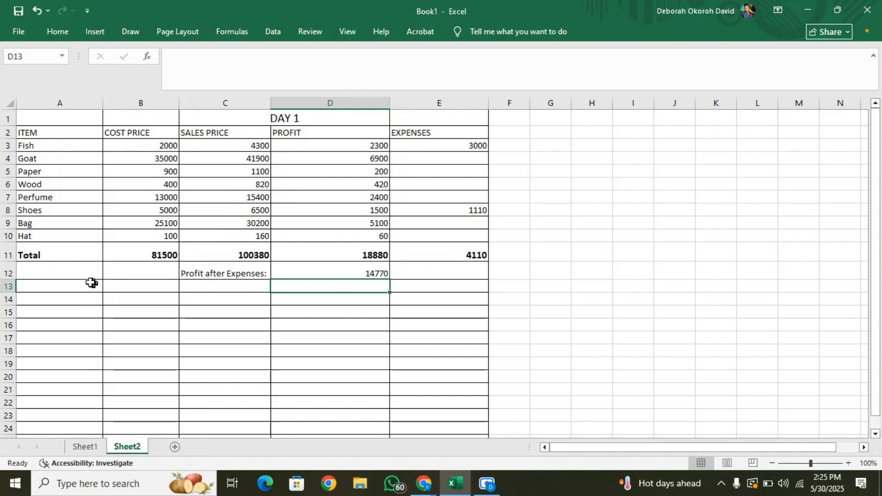
Format the "Profit after Expenses:" label and its amount in C12 to D12 in bold with font size 12.
{"action": "left_click", "coordinate": [218, 271]}
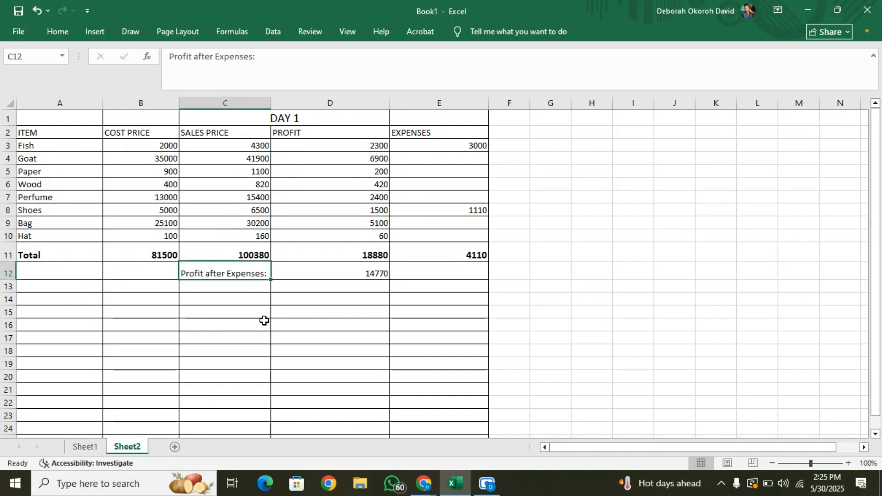
{"action": "left_click", "coordinate": [347, 270], "text": "shift"}
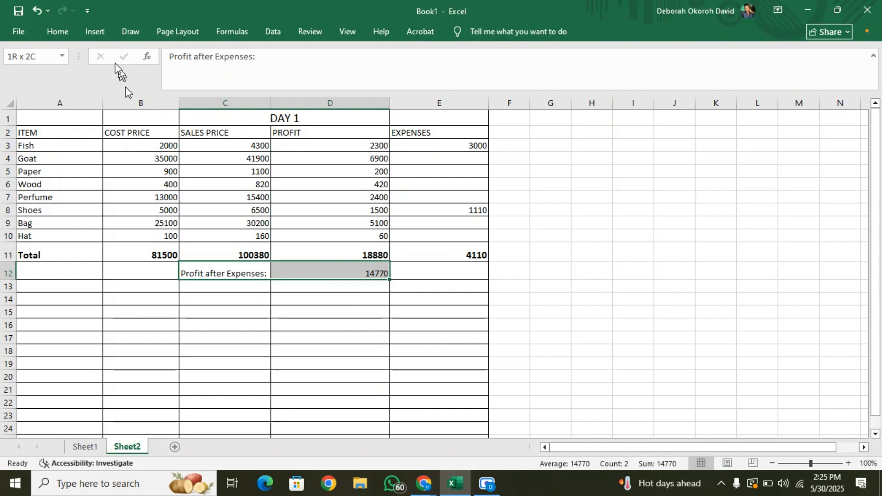
{"action": "left_click", "coordinate": [50, 36]}
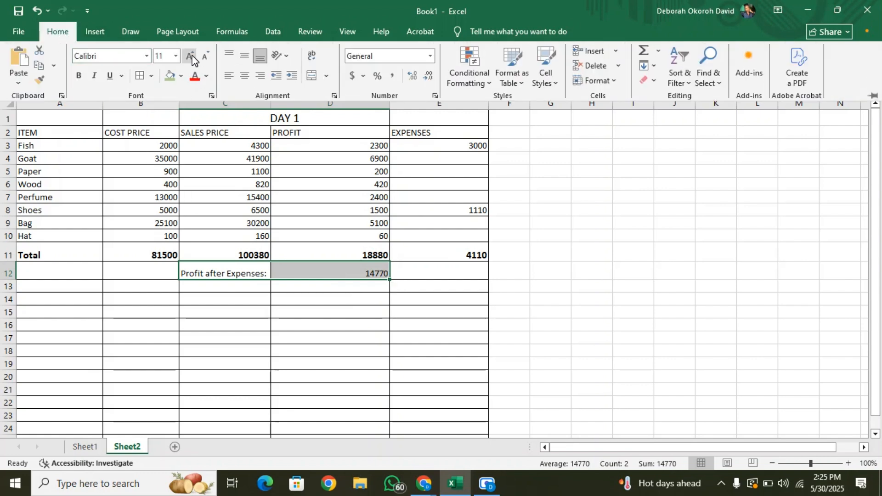
{"action": "left_click", "coordinate": [190, 57]}
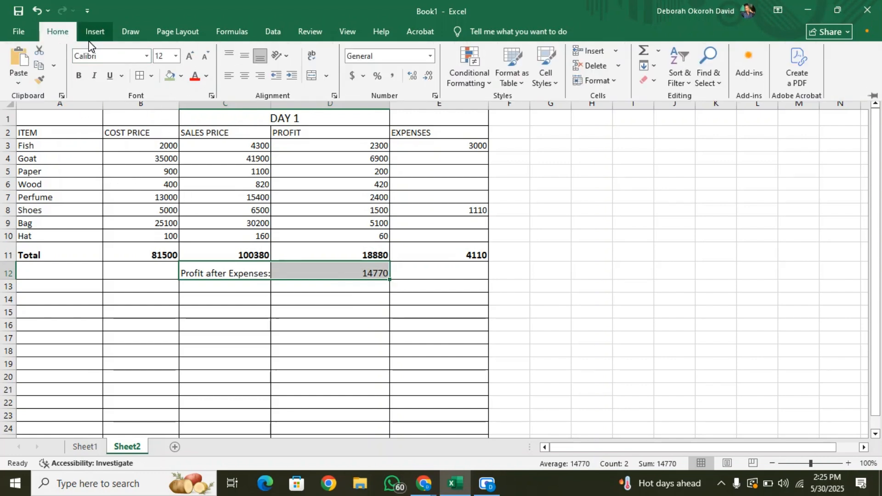
{"action": "left_click", "coordinate": [81, 76]}
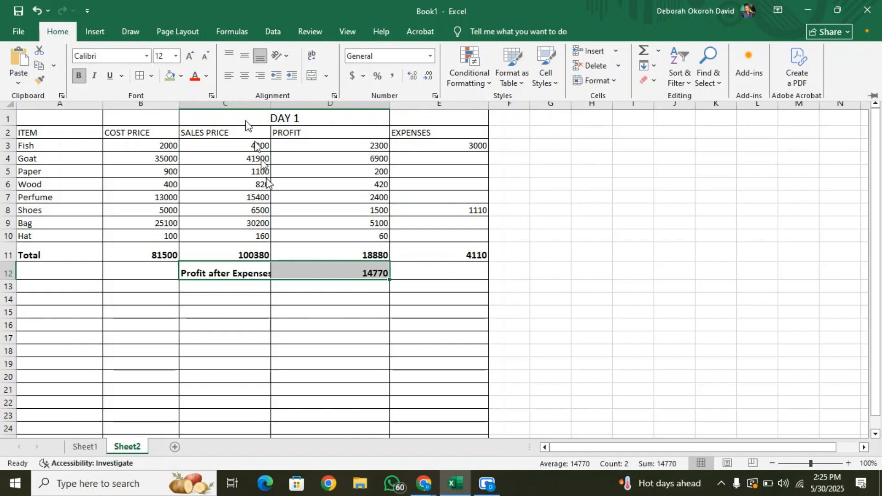
Widen column C slightly so the bold "Profit after Expenses:" label fits in its cell.
{"action": "left_click", "coordinate": [301, 303]}
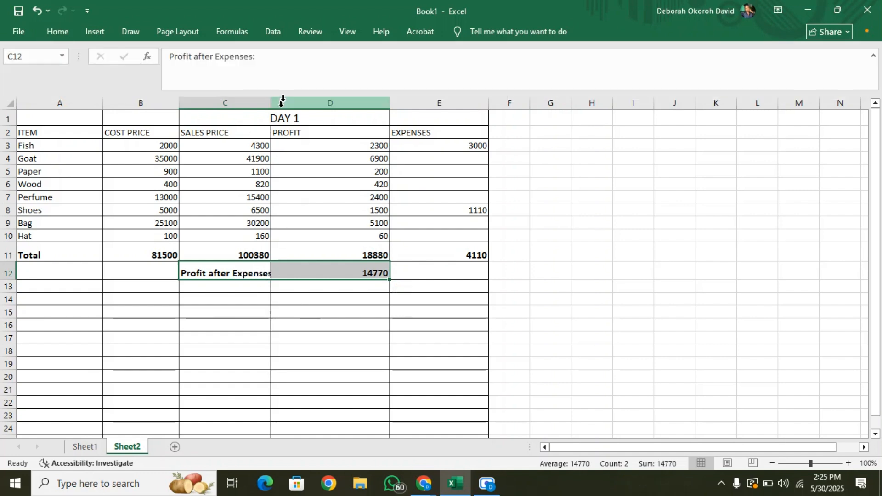
{"action": "left_click_drag", "start_coordinate": [269, 97], "coordinate": [275, 98]}
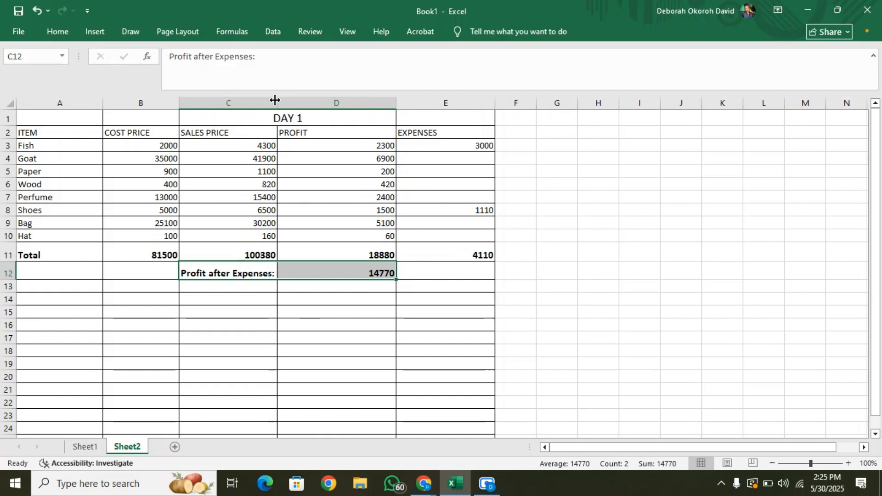
{"action": "left_click", "coordinate": [299, 322]}
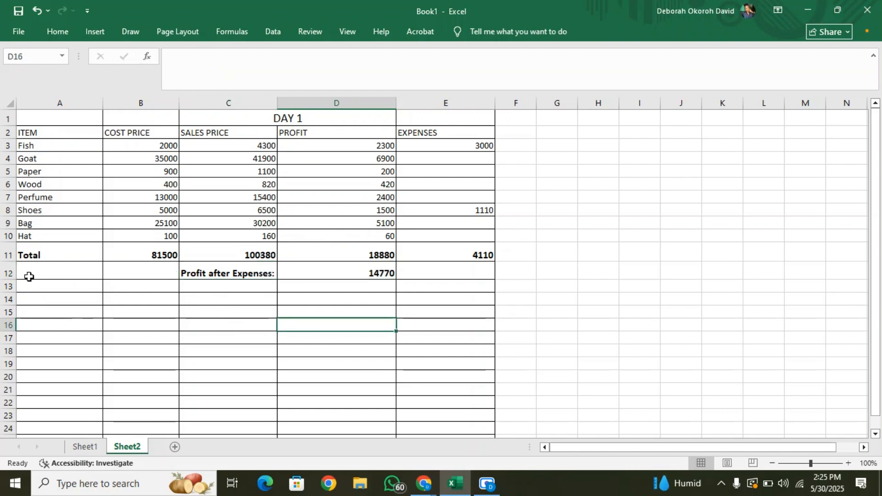
Fill the Total row cells A11 to E11 with a light grey background.
{"action": "left_click", "coordinate": [8, 254]}
{"action": "left_click", "coordinate": [63, 249]}
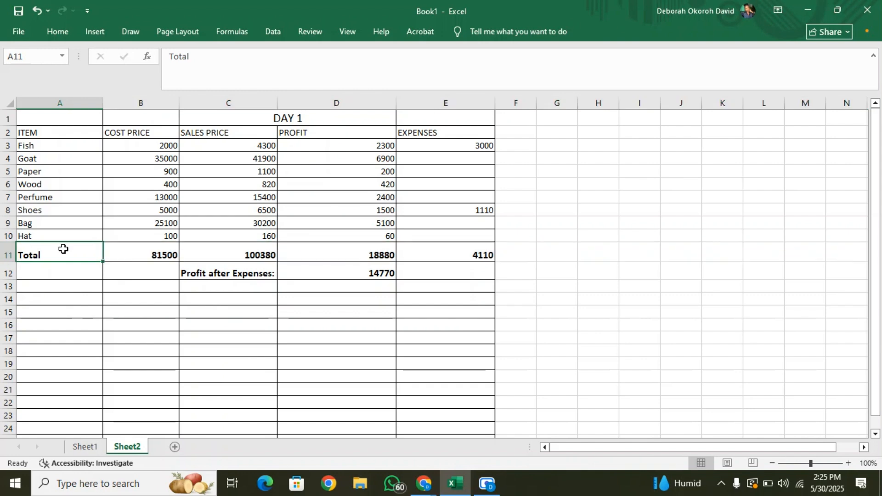
{"action": "left_click_drag", "start_coordinate": [63, 249], "coordinate": [464, 250]}
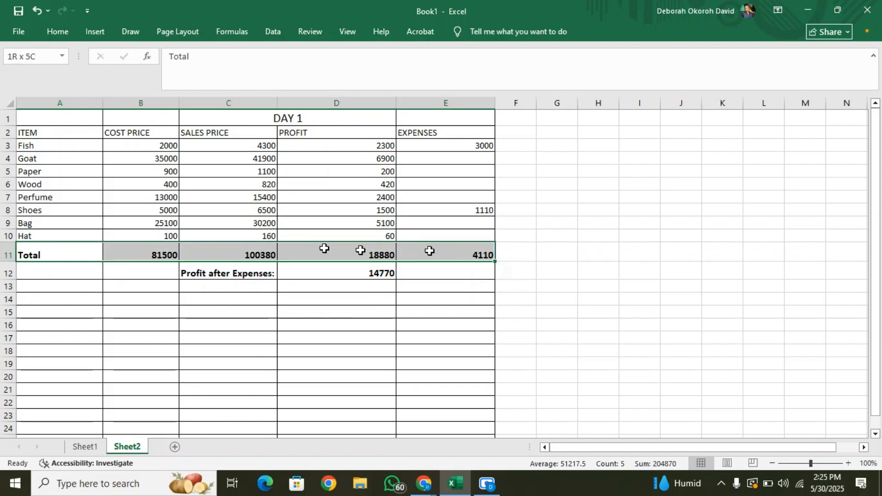
{"action": "left_click", "coordinate": [69, 30]}
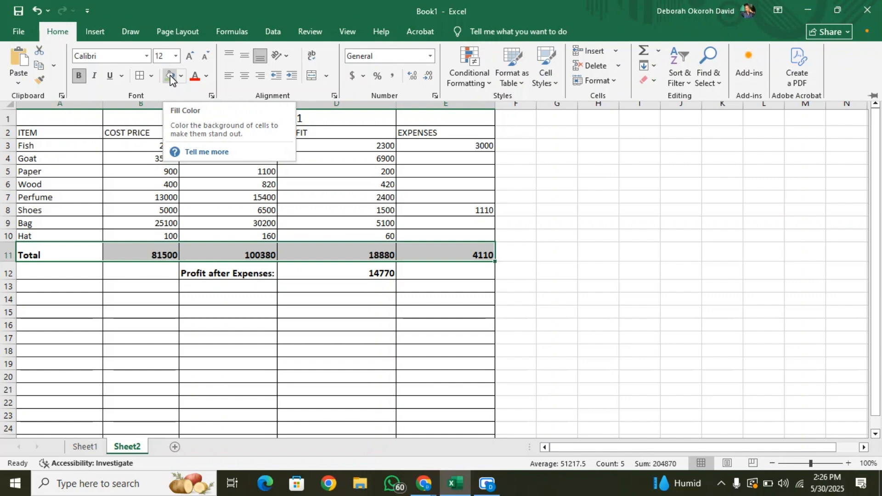
{"action": "left_click", "coordinate": [182, 77]}
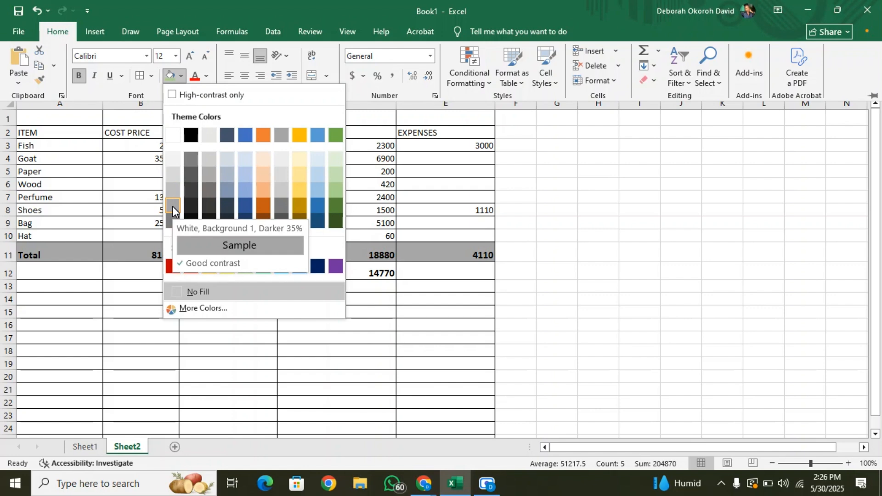
{"action": "left_click", "coordinate": [277, 191]}
{"action": "key", "text": "ctrl+F1"}
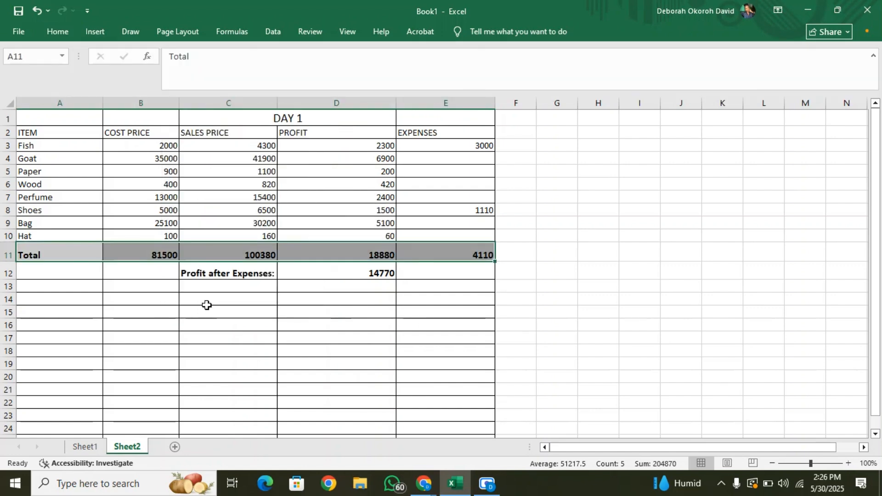
Fill the profit after expenses cells C12 and D12 with a light green theme color.
{"action": "left_click", "coordinate": [210, 274]}
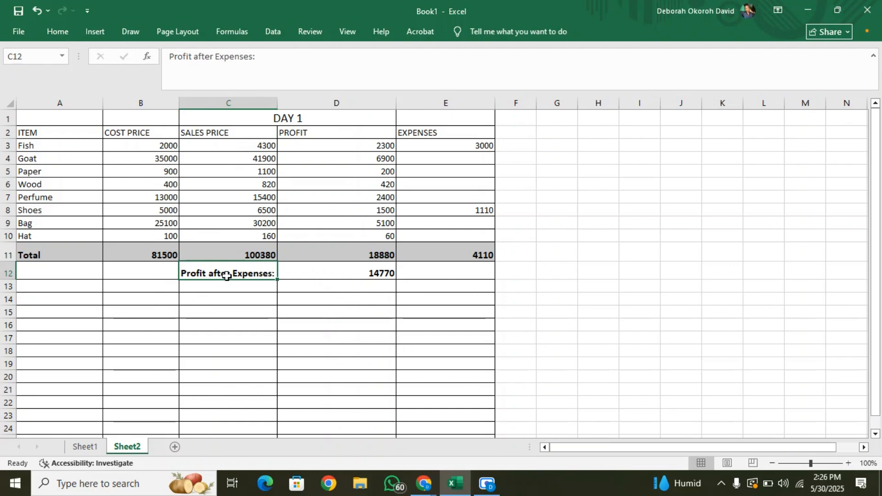
{"action": "left_click", "coordinate": [323, 275], "text": "shift"}
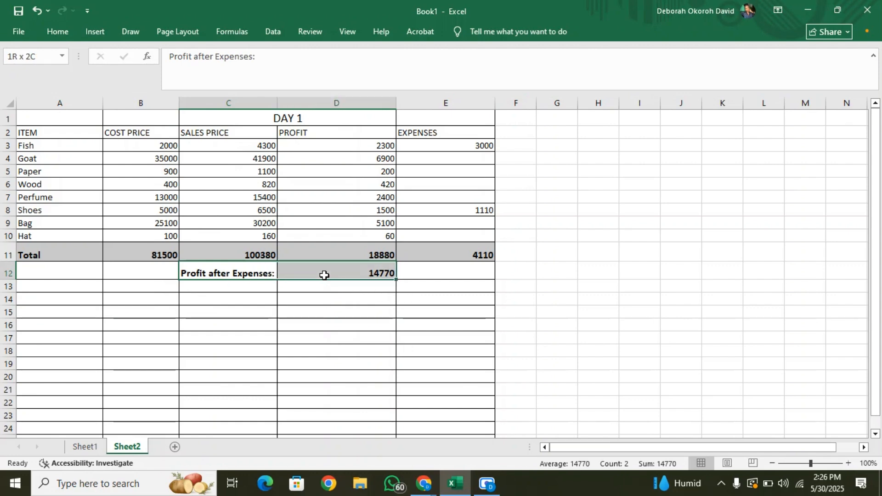
{"action": "left_click", "coordinate": [59, 31]}
{"action": "left_click", "coordinate": [180, 75]}
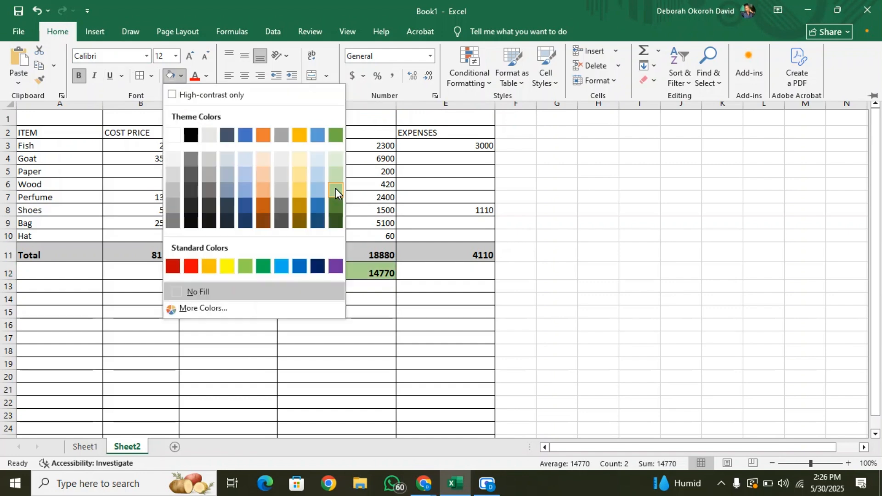
{"action": "left_click", "coordinate": [336, 188]}
{"action": "left_click", "coordinate": [248, 275]}
{"action": "left_click", "coordinate": [251, 286]}
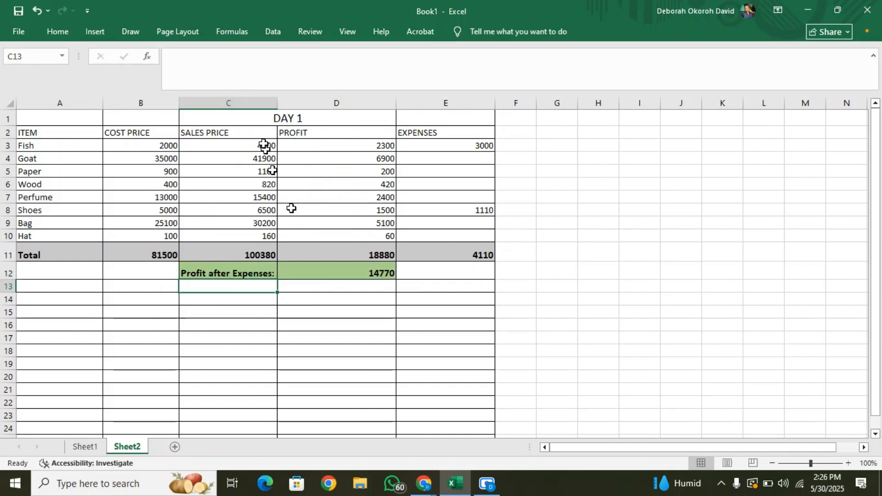
Copy the whole Day 1 table A1 to E12 and paste it at A14 as values with number formatting.
{"action": "scroll", "coordinate": [258, 309], "scroll_direction": "down", "scroll_amount": 1}
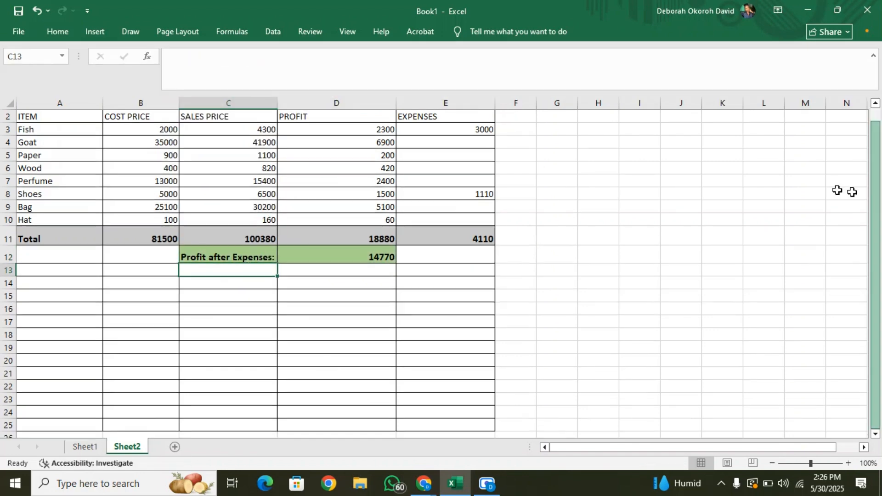
{"action": "left_click_drag", "start_coordinate": [874, 281], "coordinate": [881, 177]}
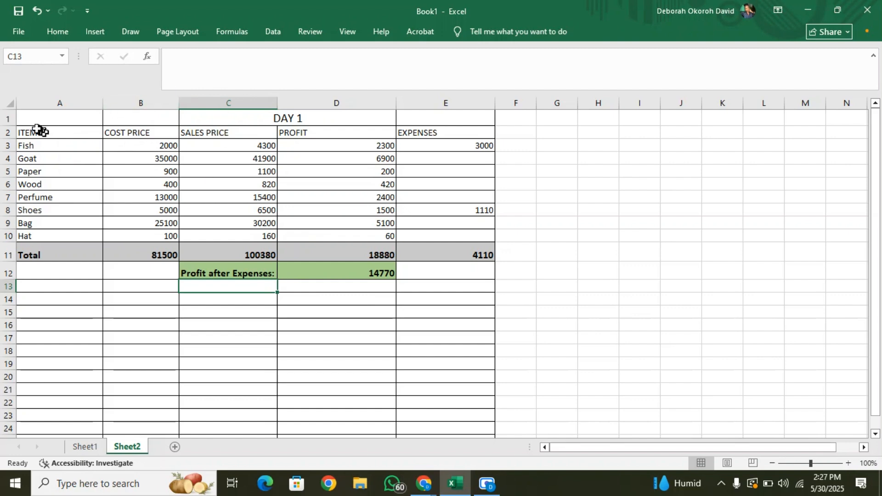
{"action": "left_click_drag", "start_coordinate": [21, 114], "coordinate": [459, 275]}
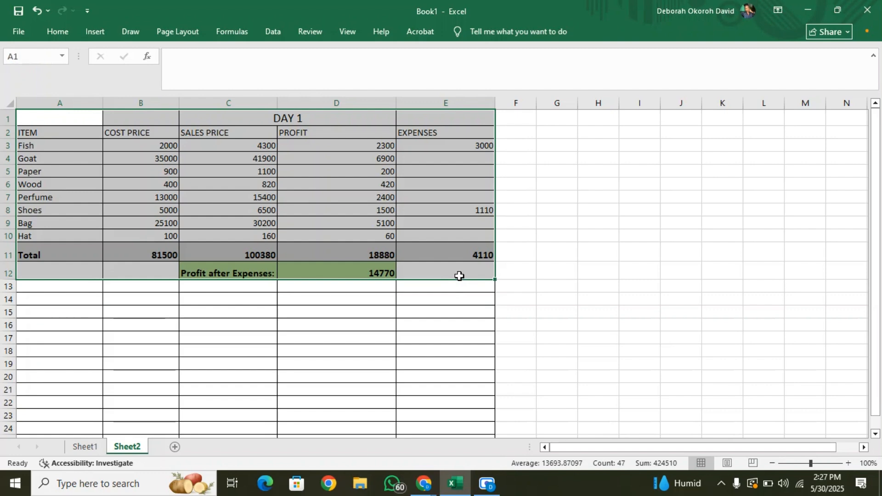
{"action": "key", "text": "ctrl+c"}
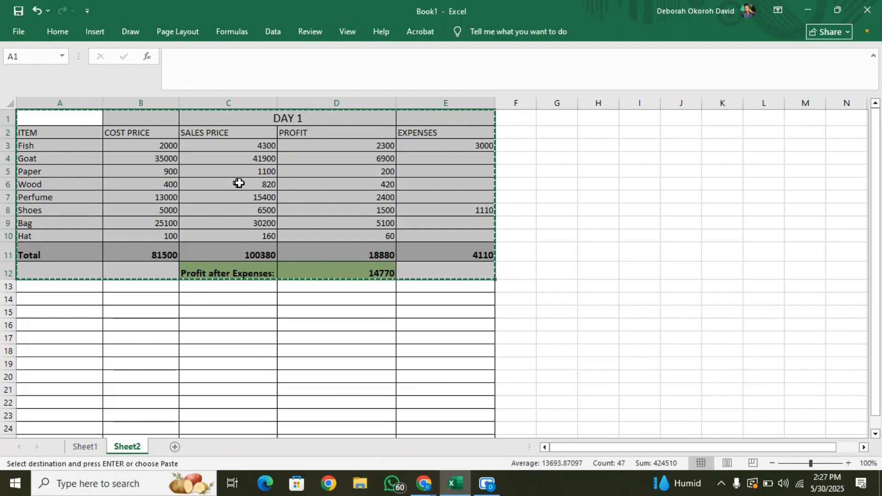
{"action": "left_click", "coordinate": [41, 302]}
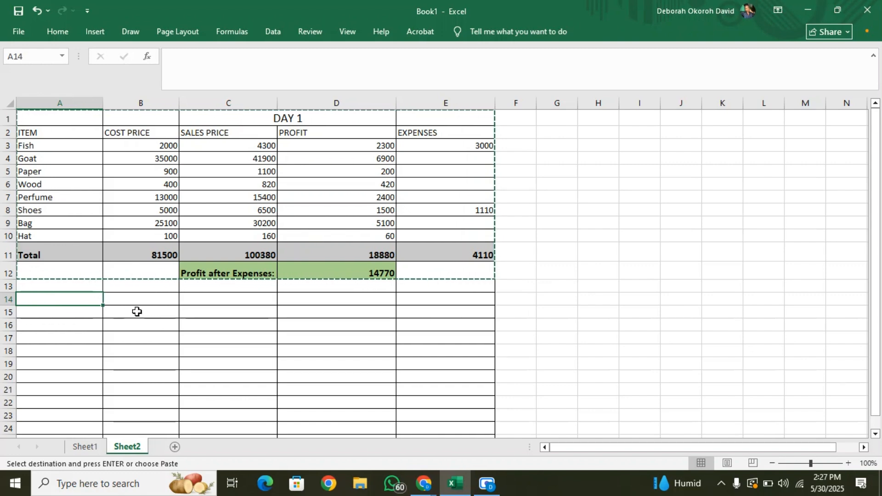
{"action": "right_click", "coordinate": [55, 296]}
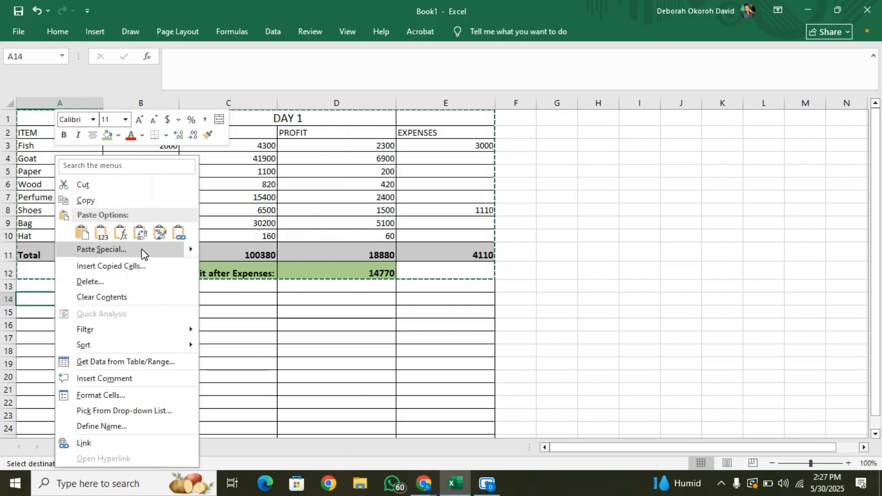
{"action": "mouse_move", "coordinate": [189, 250]}
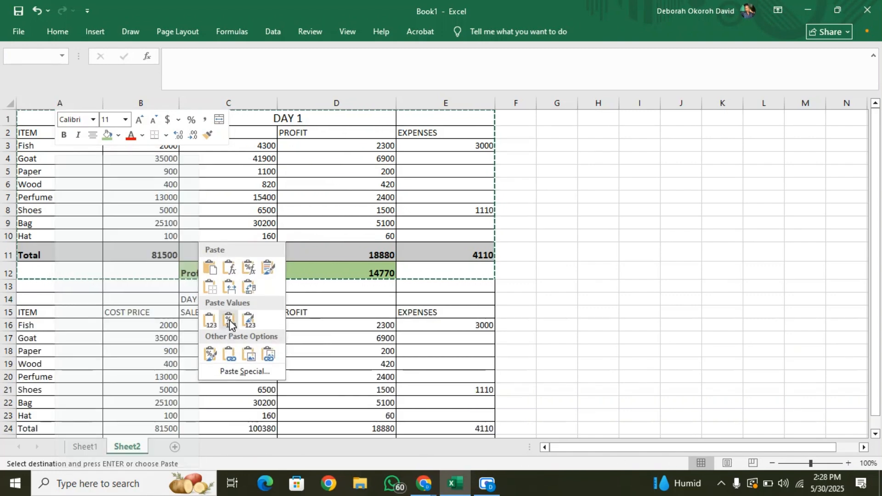
{"action": "left_click", "coordinate": [230, 320]}
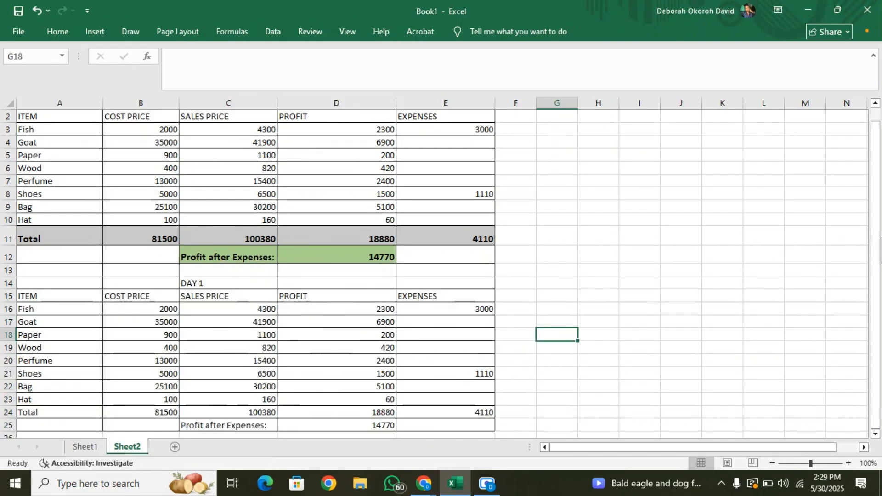
Replace the cost price, sales price and profit entries of all items in the pasted table, B16 to D23, with 0.
{"action": "left_click", "coordinate": [877, 226]}
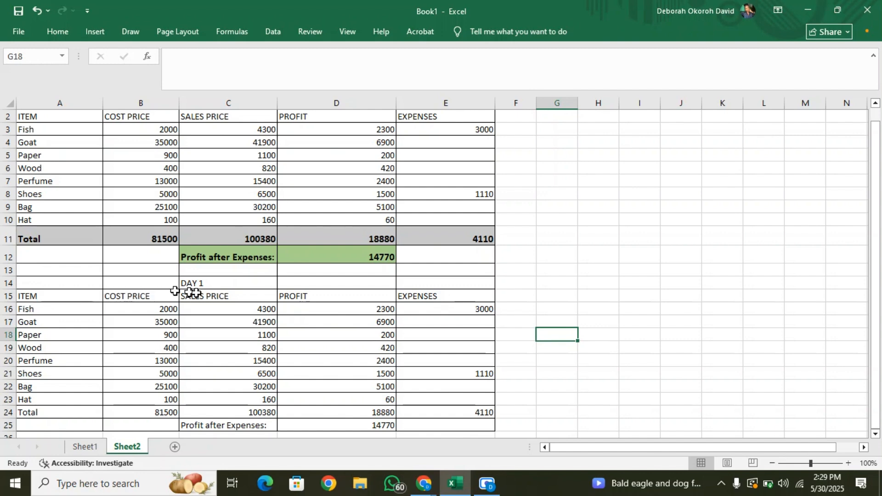
{"action": "left_click", "coordinate": [158, 413]}
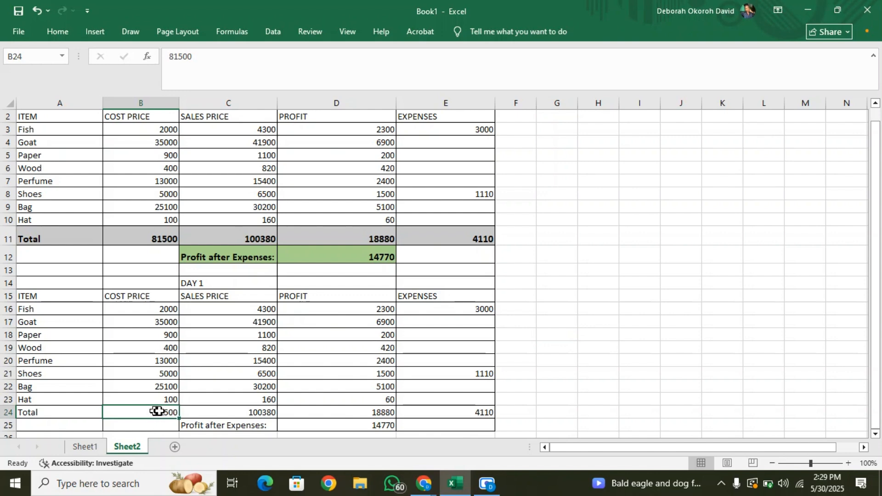
{"action": "left_click", "coordinate": [316, 414]}
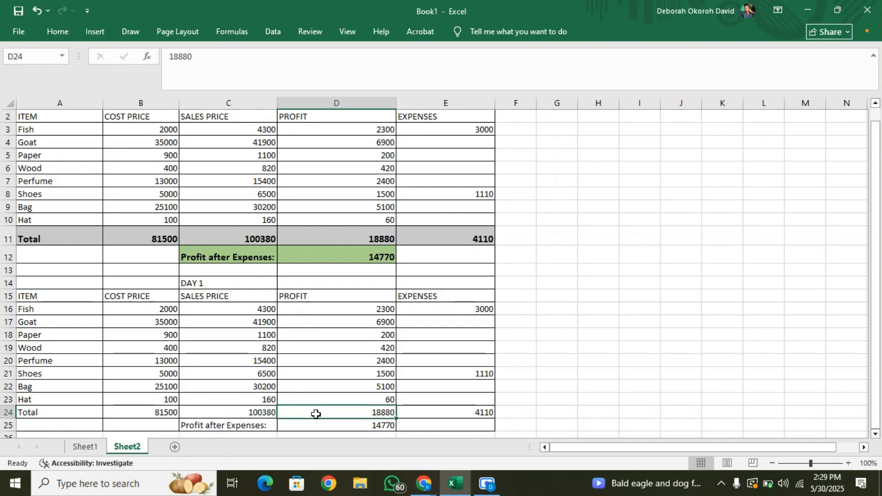
{"action": "left_click", "coordinate": [157, 315]}
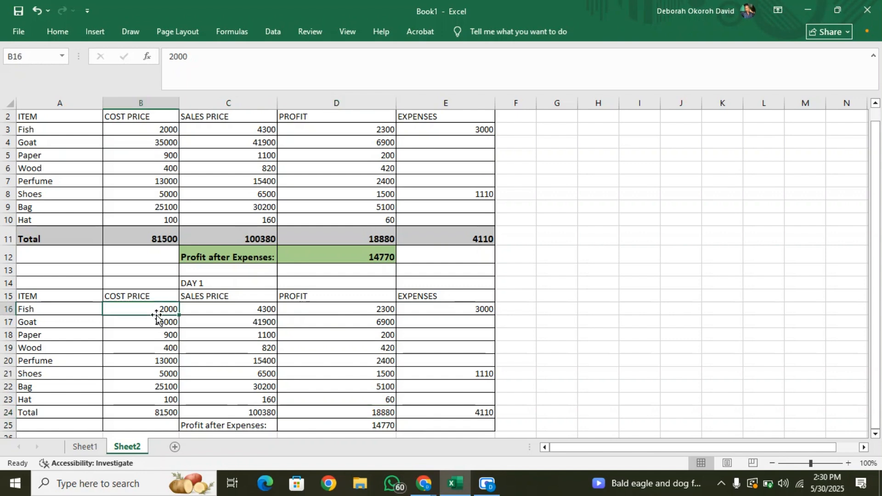
{"action": "type", "text": "0"}
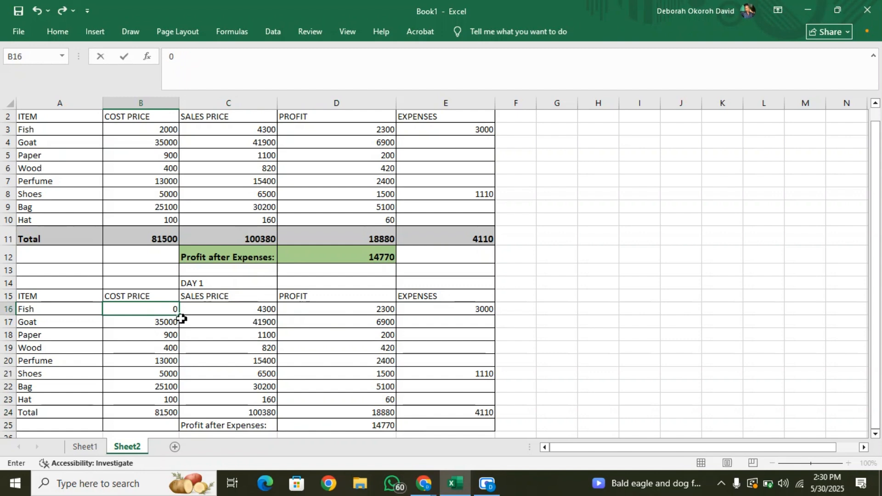
{"action": "left_click_drag", "start_coordinate": [179, 317], "coordinate": [181, 407]}
{"action": "left_click_drag", "start_coordinate": [396, 315], "coordinate": [399, 403]}
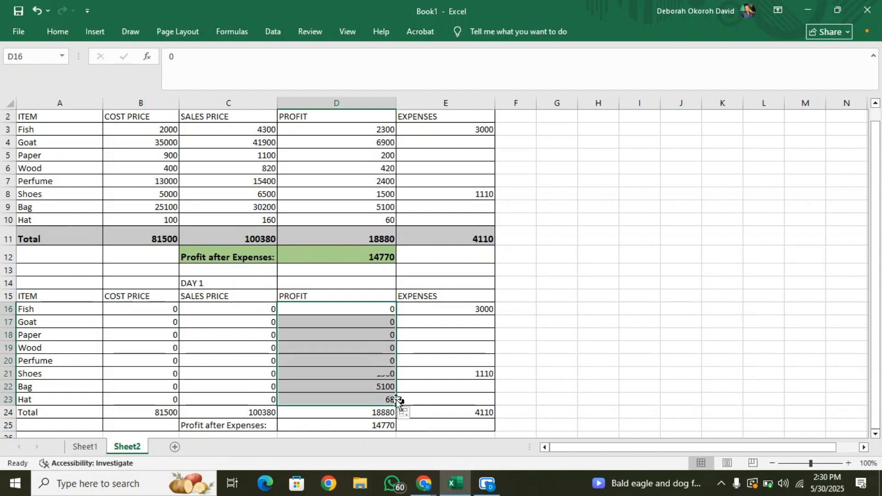
Replace the expenses entries of all items in the pasted table, E16 to E23, with 0.
{"action": "left_click", "coordinate": [468, 307]}
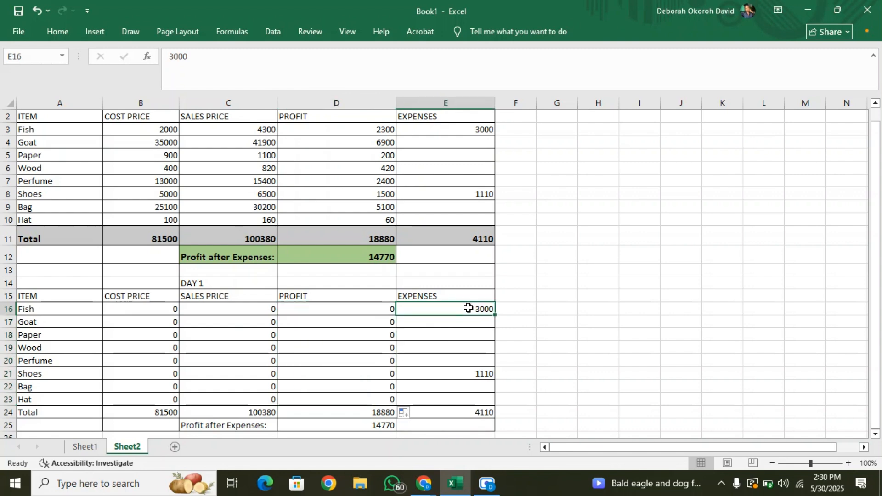
{"action": "type", "text": "0"}
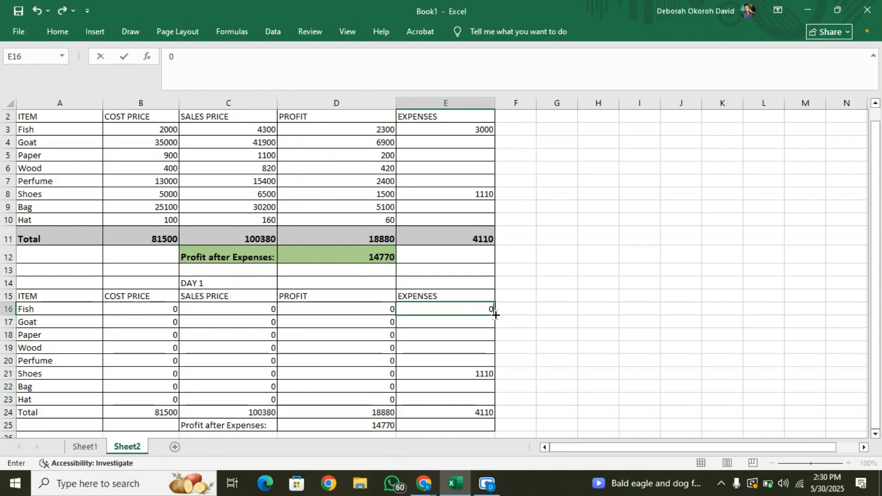
{"action": "left_click_drag", "start_coordinate": [495, 315], "coordinate": [495, 402]}
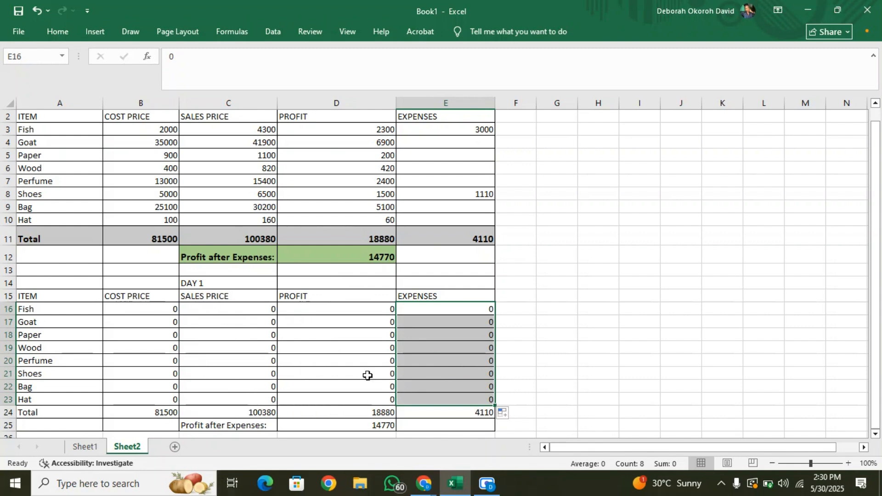
Merge and center the pasted table's DAY 1 heading across C14 and D14.
{"action": "left_click", "coordinate": [211, 283]}
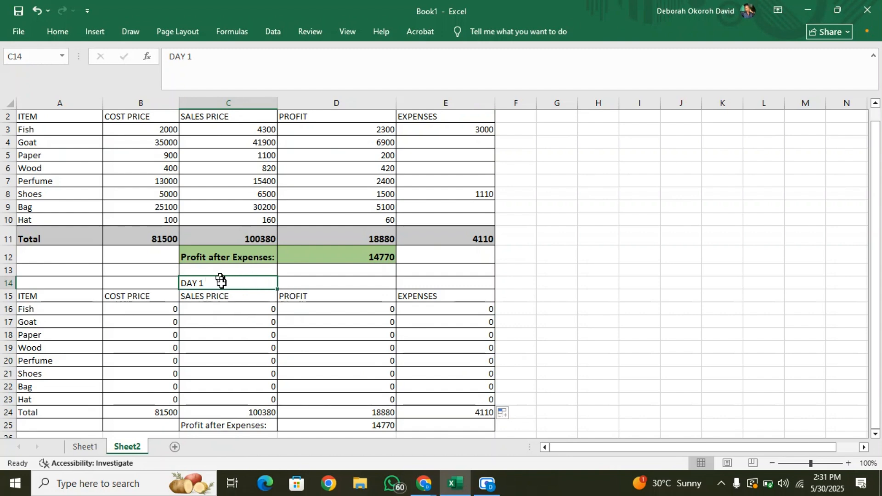
{"action": "left_click", "coordinate": [307, 284], "text": "shift"}
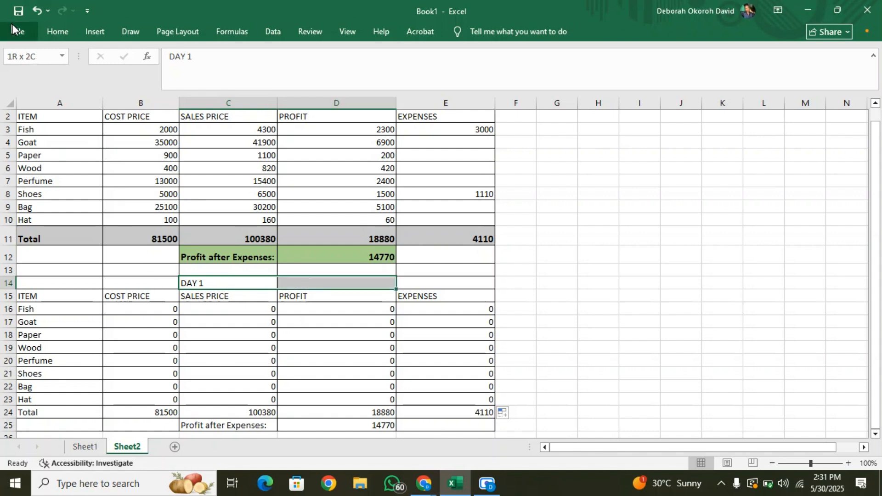
{"action": "left_click", "coordinate": [58, 31]}
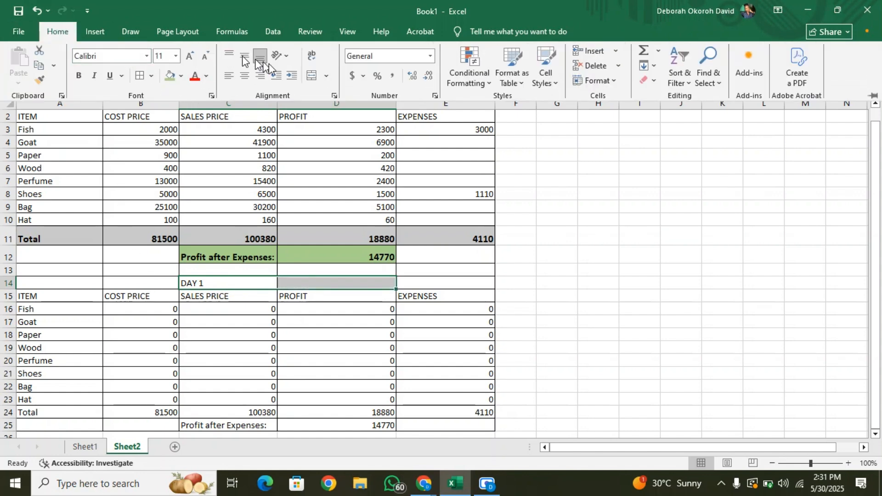
{"action": "left_click", "coordinate": [313, 78]}
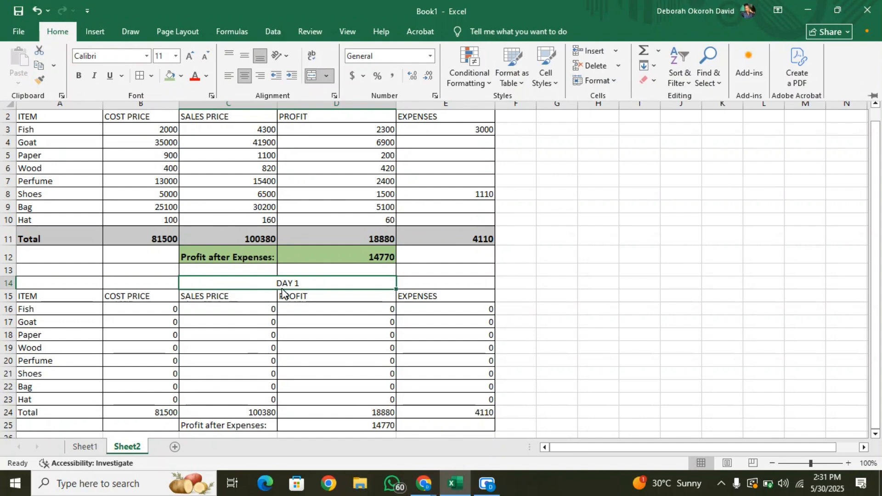
Enlarge the DAY 1 heading text in row 14 to font size 14.
{"action": "left_click", "coordinate": [293, 284]}
{"action": "double_click", "coordinate": [301, 285]}
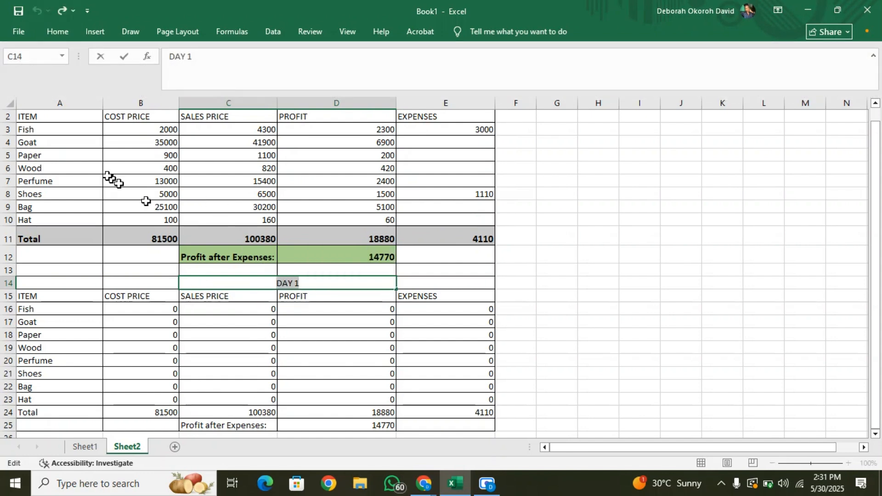
{"action": "left_click", "coordinate": [59, 31]}
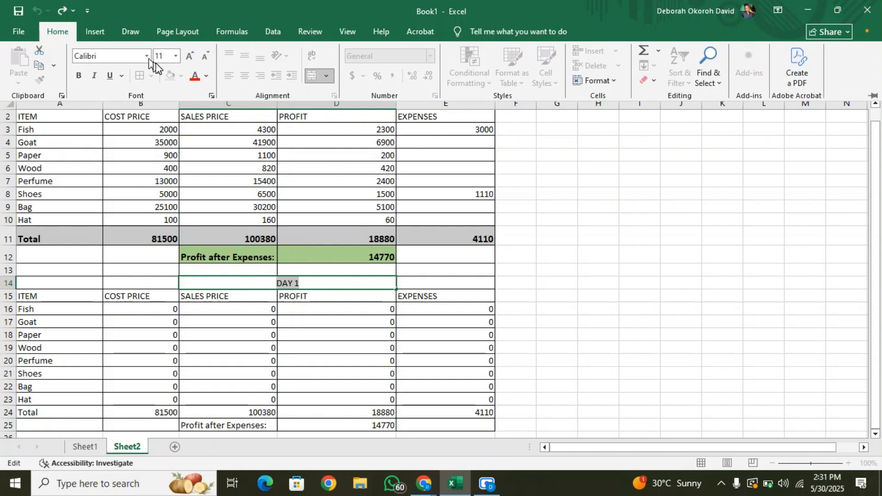
{"action": "left_click", "coordinate": [190, 56]}
{"action": "left_click", "coordinate": [189, 55]}
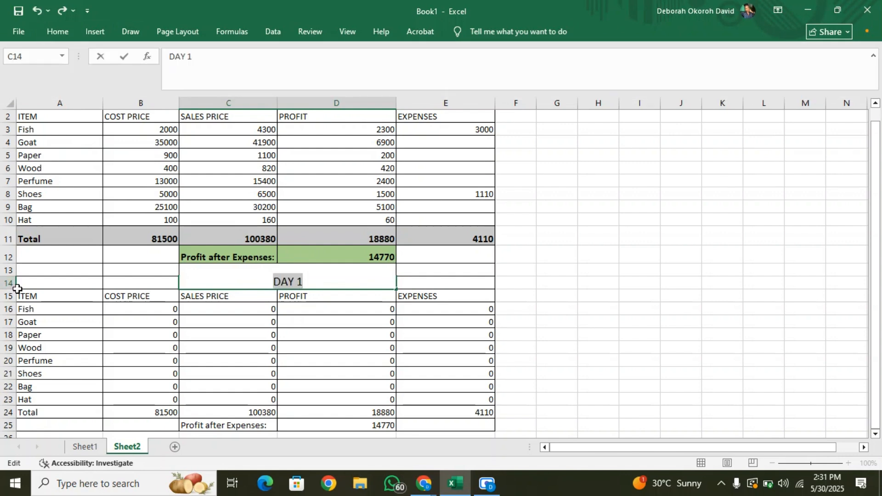
{"action": "left_click", "coordinate": [10, 288]}
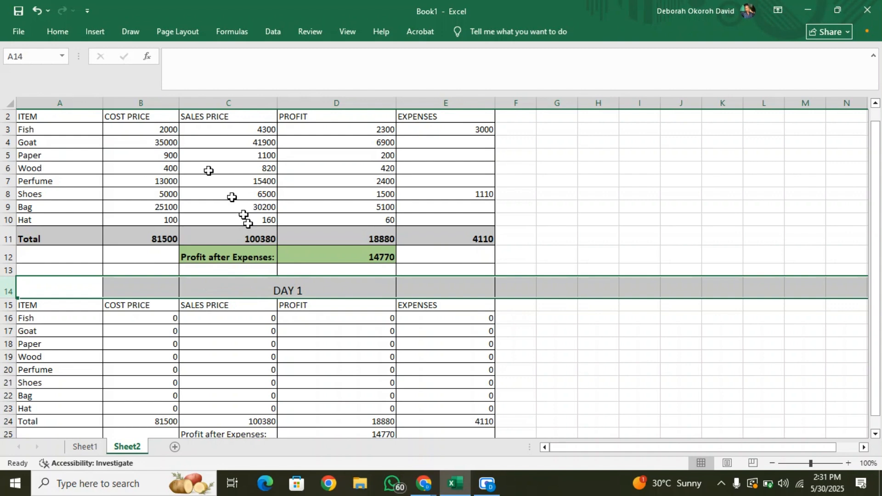
Make the DAY 1 heading text in row 14 bold.
{"action": "left_click", "coordinate": [279, 291]}
{"action": "double_click", "coordinate": [278, 292]}
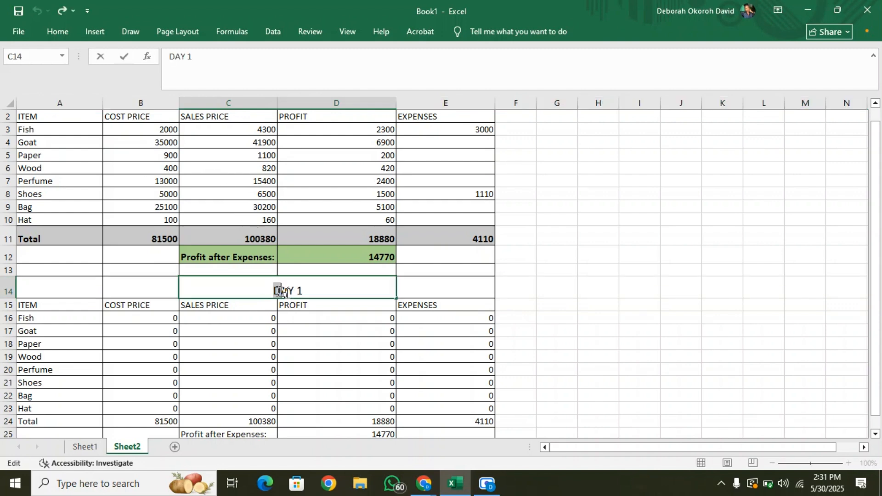
{"action": "left_click_drag", "start_coordinate": [278, 292], "coordinate": [319, 293]}
{"action": "left_click", "coordinate": [50, 34]}
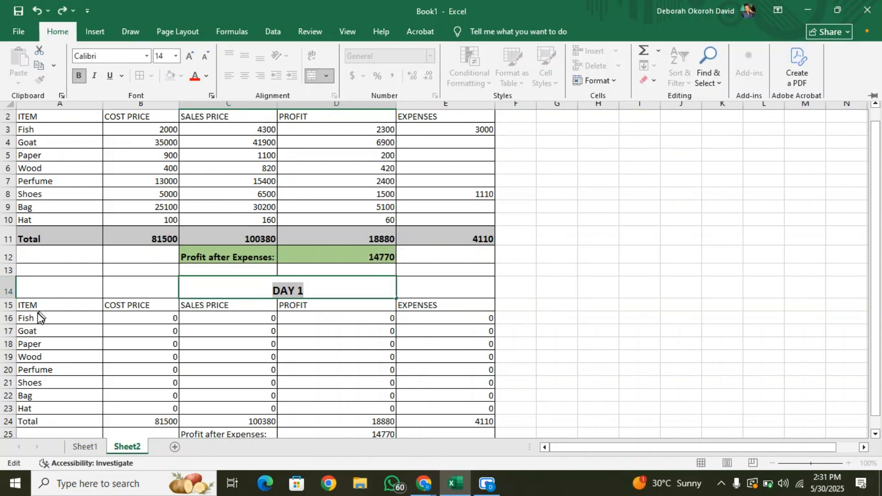
{"action": "left_click", "coordinate": [38, 319]}
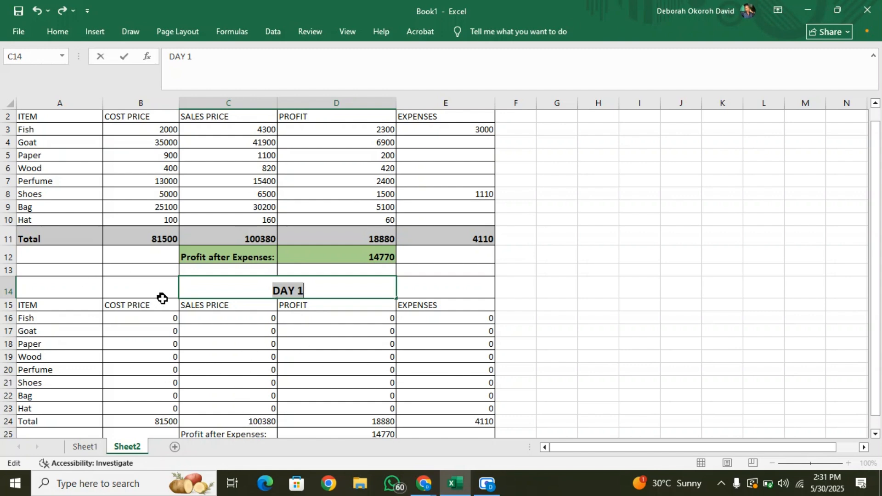
Total the cost prices B16 to B23 in cell B24 with a SUM formula.
{"action": "left_click", "coordinate": [173, 420]}
{"action": "type", "text": "="}
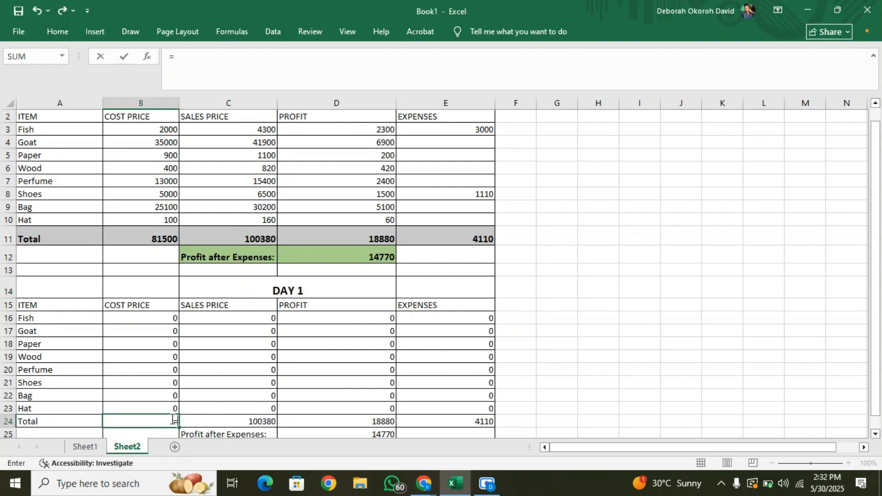
{"action": "type", "text": "su"}
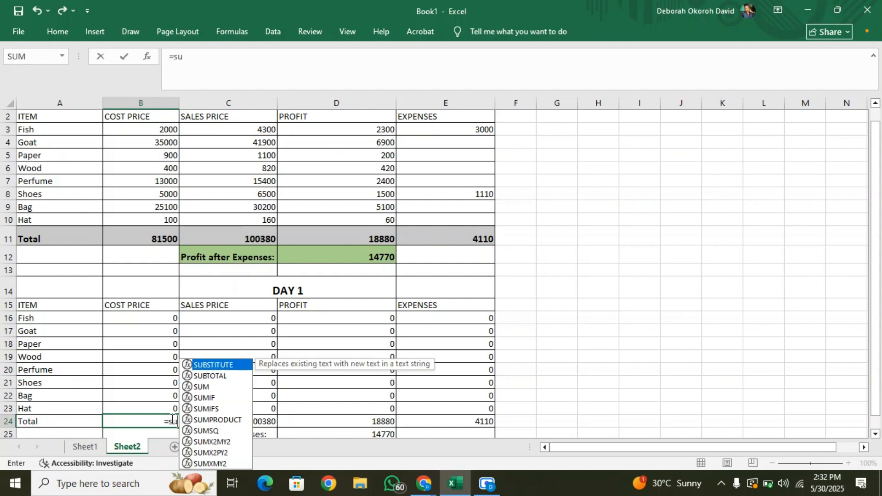
{"action": "type", "text": "m("}
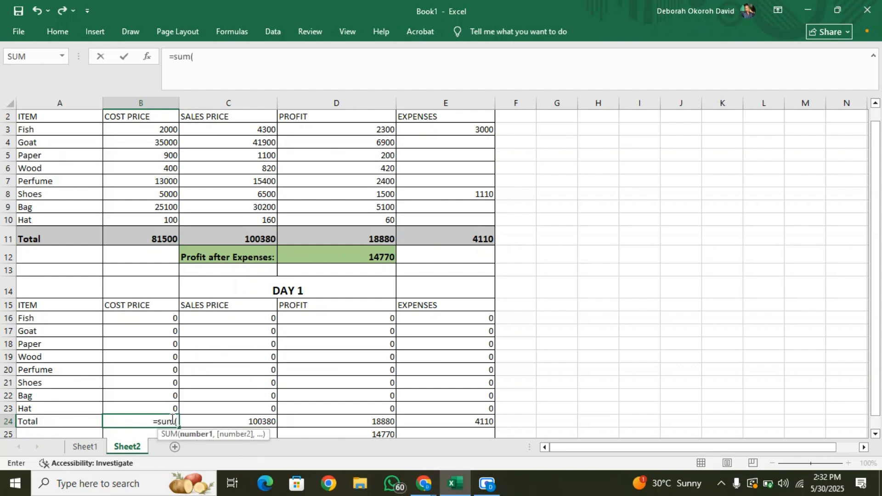
{"action": "left_click_drag", "start_coordinate": [122, 317], "coordinate": [126, 408]}
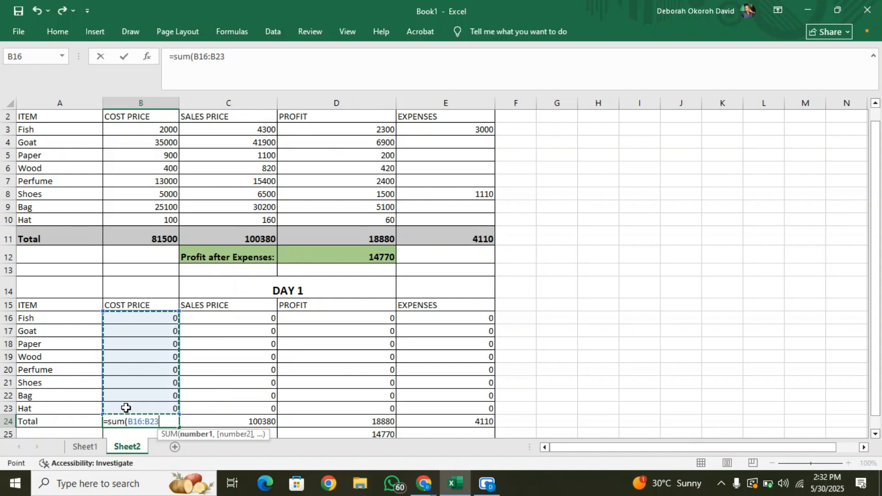
{"action": "key", "text": "Return"}
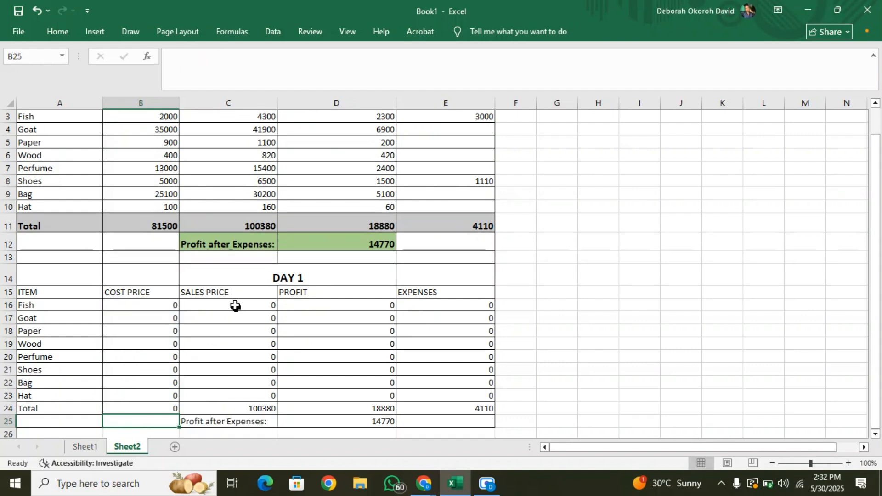
Total rows 16 to 23 of the sales price, profit and expenses columns in C24, D24 and E24 with SUM formulas.
{"action": "left_click", "coordinate": [232, 305]}
{"action": "left_click", "coordinate": [246, 410]}
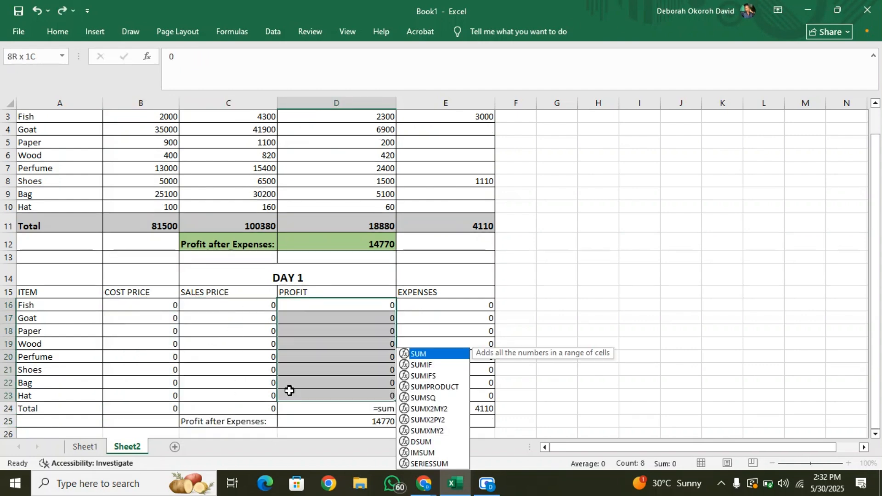
{"action": "left_click_drag", "start_coordinate": [290, 390], "coordinate": [291, 395]}
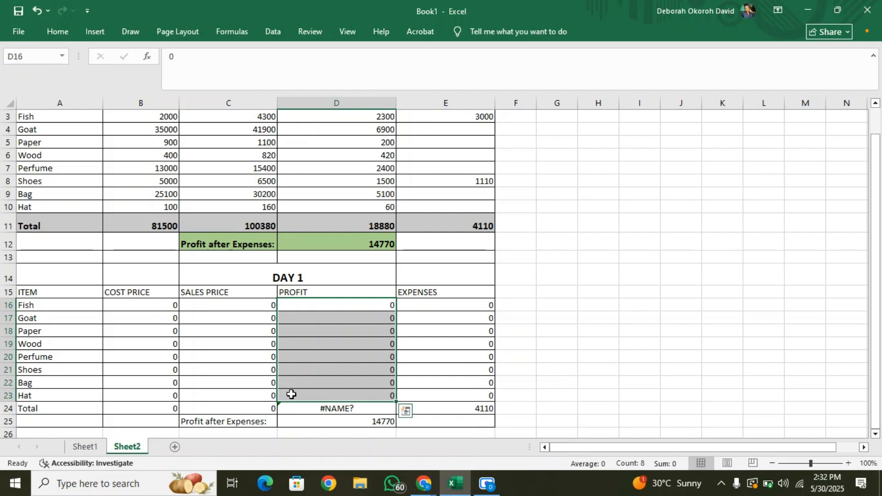
{"action": "key", "text": "ctrl+z"}
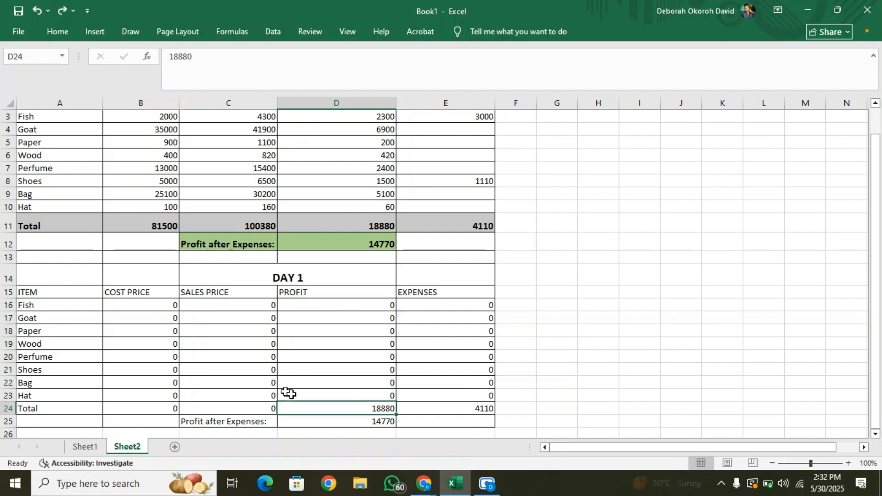
{"action": "type", "text": "="}
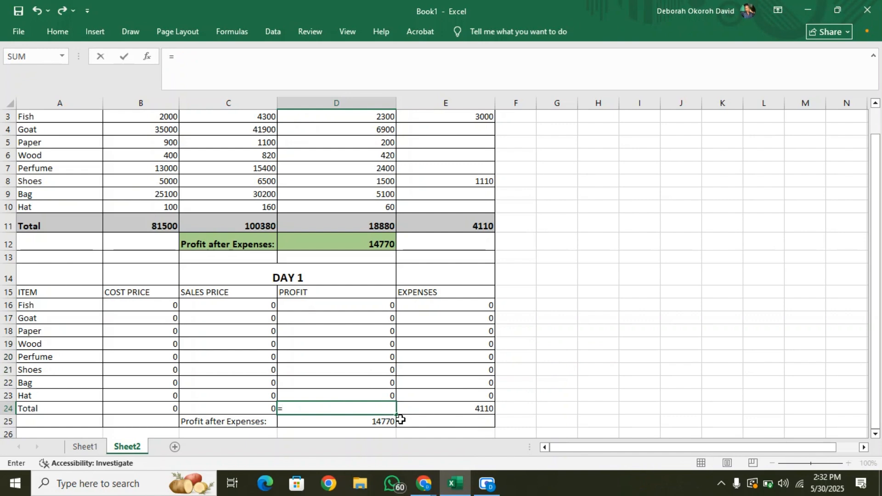
{"action": "type", "text": "sum("}
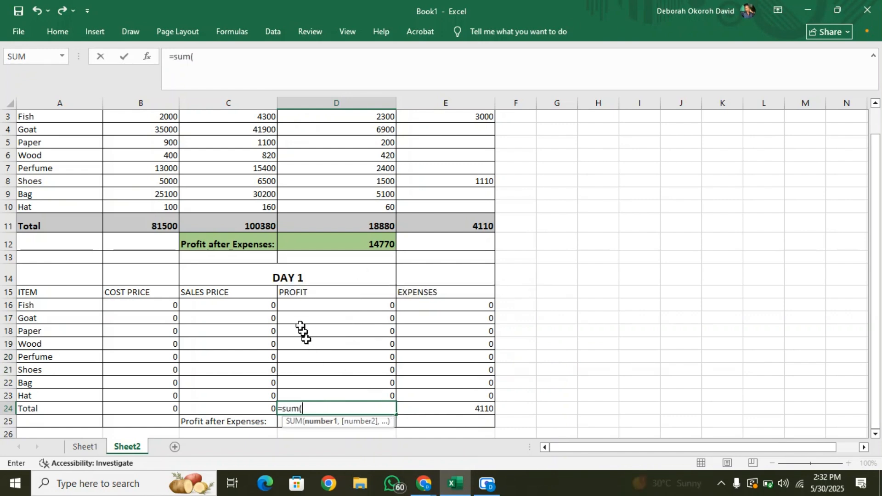
{"action": "key", "text": "Escape"}
Calculate the Fish profit in D16 as sales price minus cost price with the formula =C16-B16.
{"action": "left_click", "coordinate": [335, 306]}
{"action": "type", "text": "="}
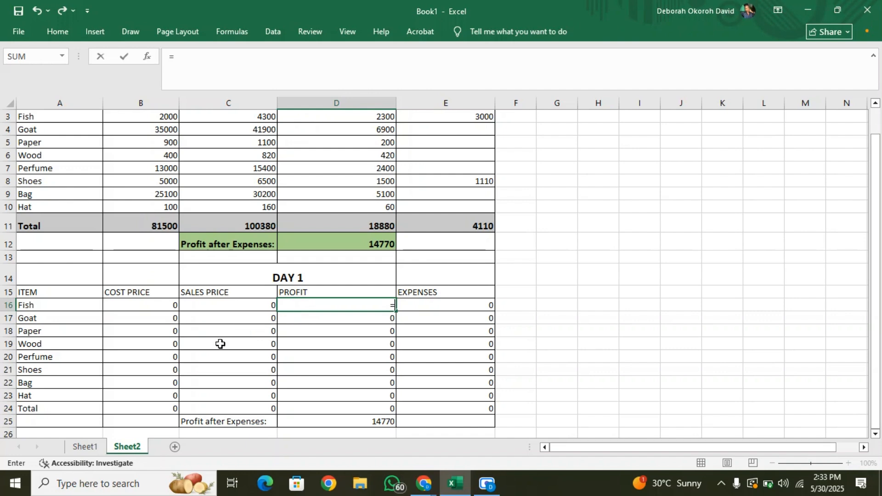
{"action": "left_click", "coordinate": [226, 304]}
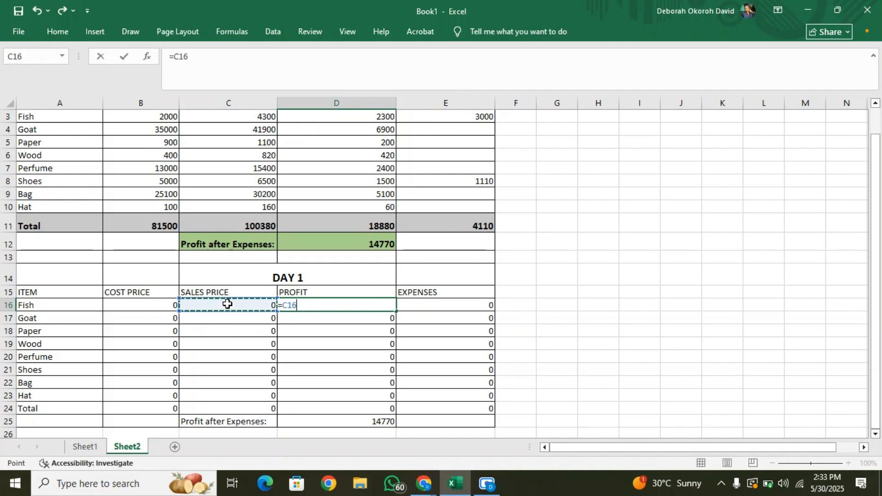
{"action": "type", "text": "-"}
{"action": "left_click", "coordinate": [162, 305]}
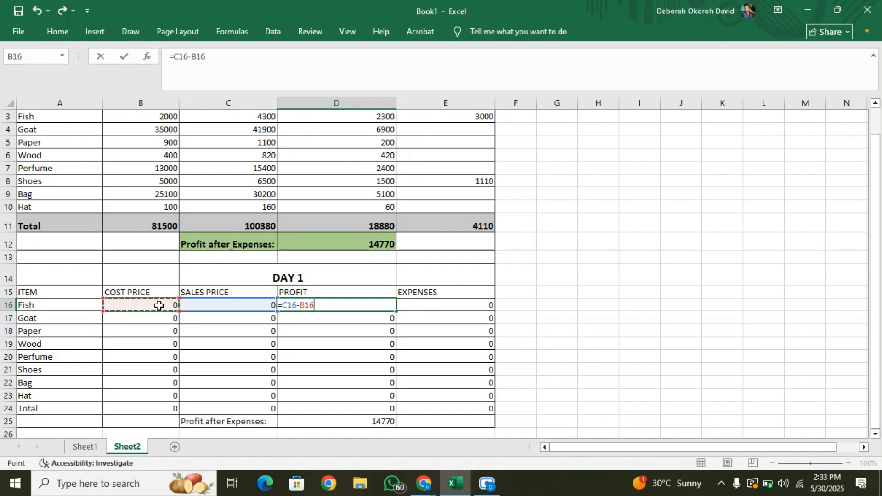
{"action": "key", "text": "Return"}
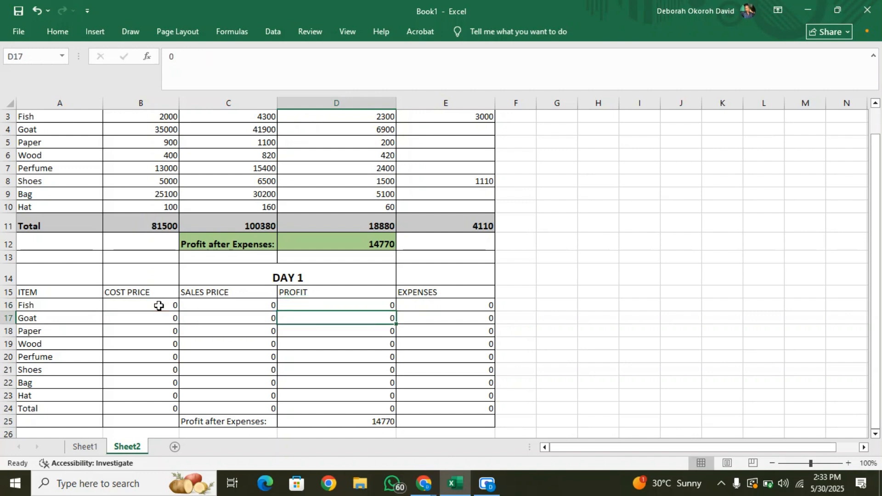
Copy the profit formula from D16 down through the Total row to D24.
{"action": "left_click", "coordinate": [344, 302]}
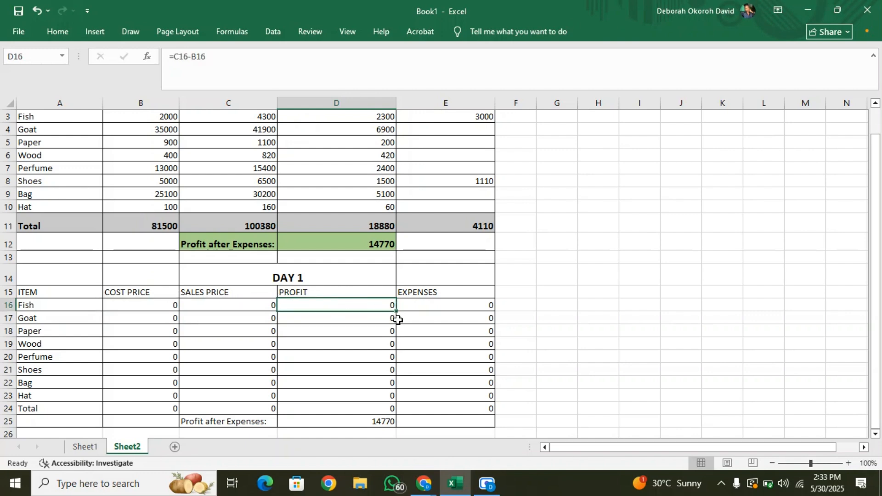
{"action": "left_click_drag", "start_coordinate": [395, 313], "coordinate": [401, 420]}
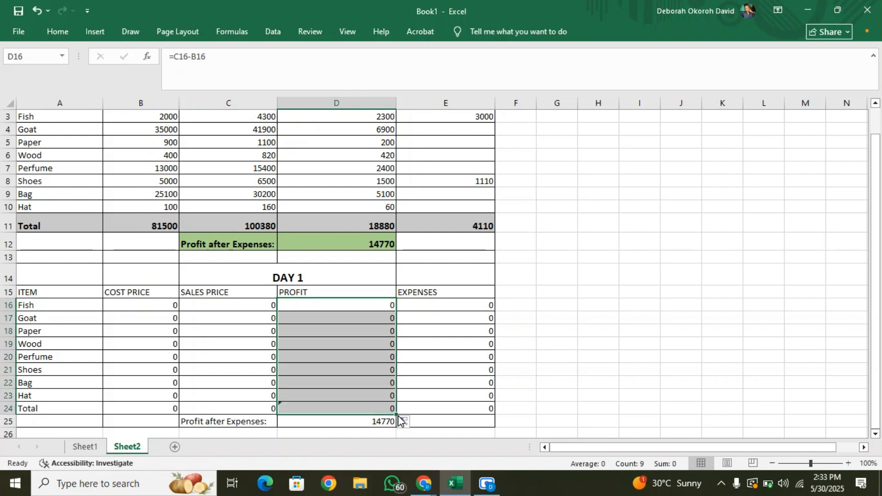
{"action": "left_click", "coordinate": [556, 419]}
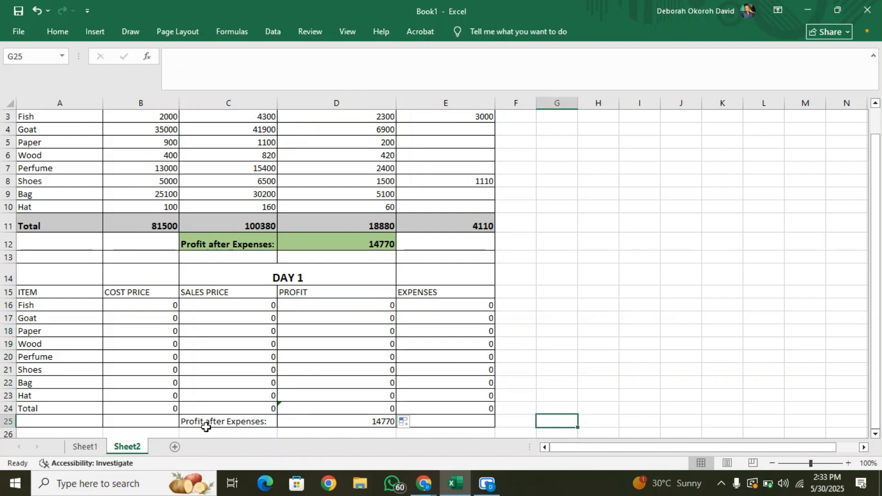
Calculate the pasted table's profit after expenses in D25 with the formula =D24-E24.
{"action": "left_click", "coordinate": [375, 426]}
{"action": "type", "text": "="}
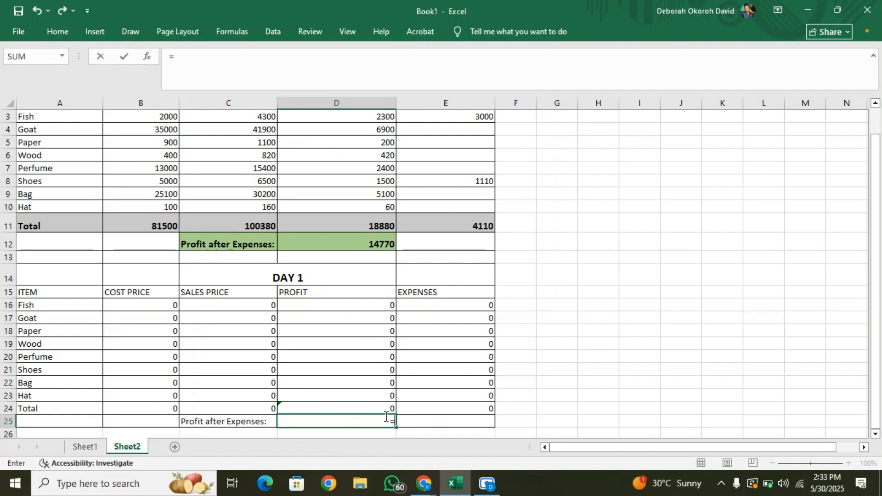
{"action": "left_click", "coordinate": [382, 407]}
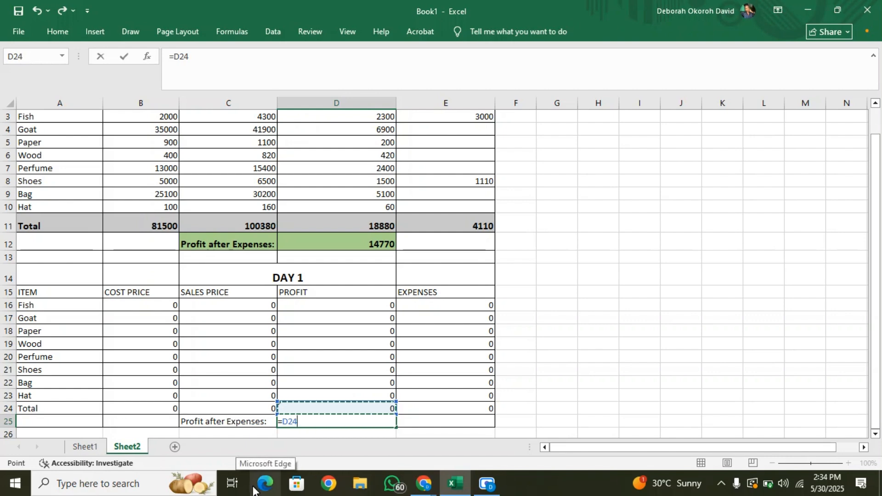
{"action": "type", "text": "-"}
{"action": "left_click", "coordinate": [475, 406]}
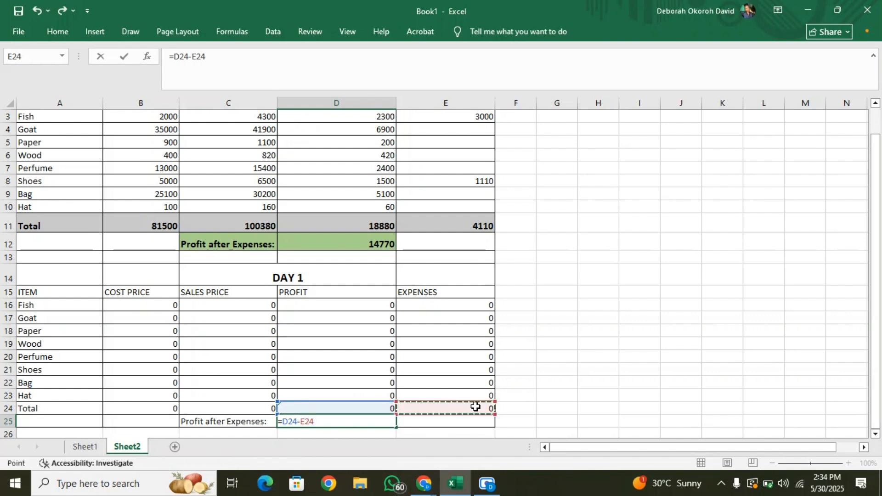
{"action": "key", "text": "Return"}
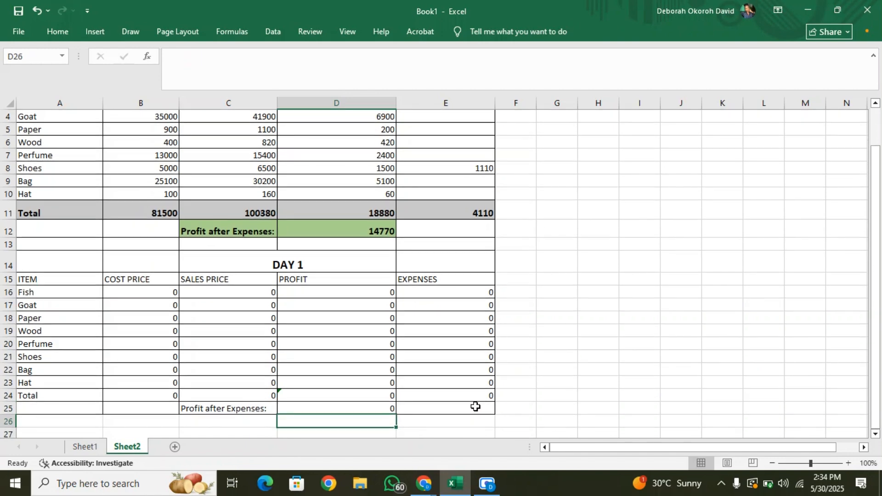
Enter the pasted table's cost prices: 4000 for Fish, 480 for Wood, 5900 for Shoes and 3300 for Hat.
{"action": "left_click", "coordinate": [243, 433]}
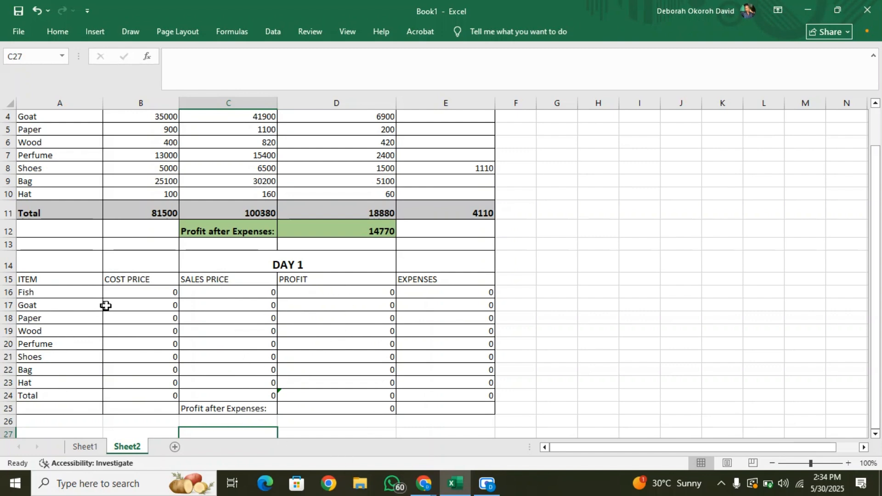
{"action": "left_click", "coordinate": [125, 296]}
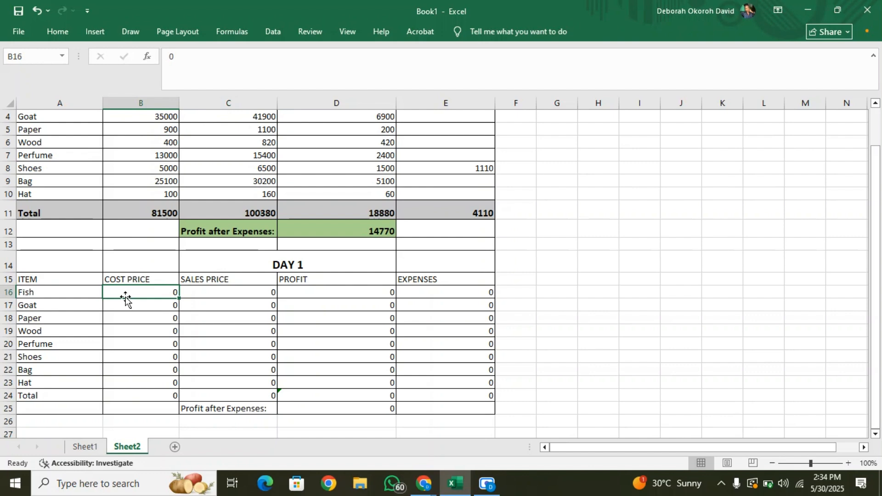
{"action": "type", "text": "4000"}
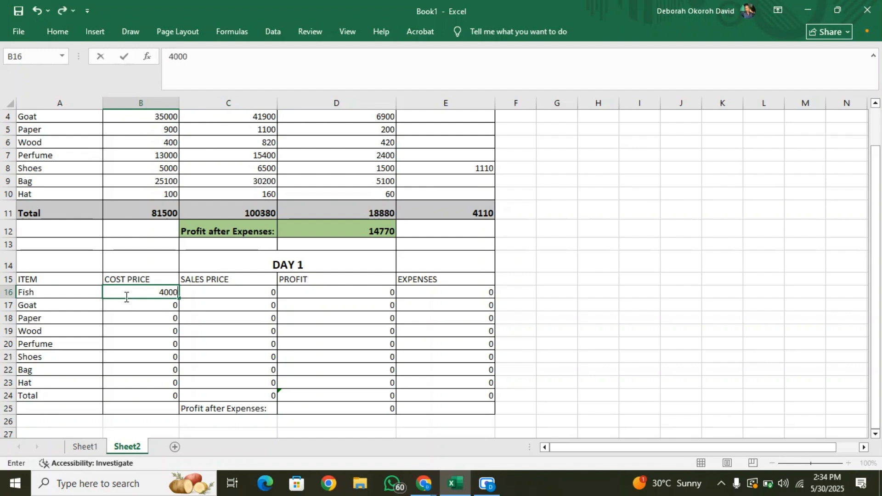
{"action": "left_click", "coordinate": [147, 327]}
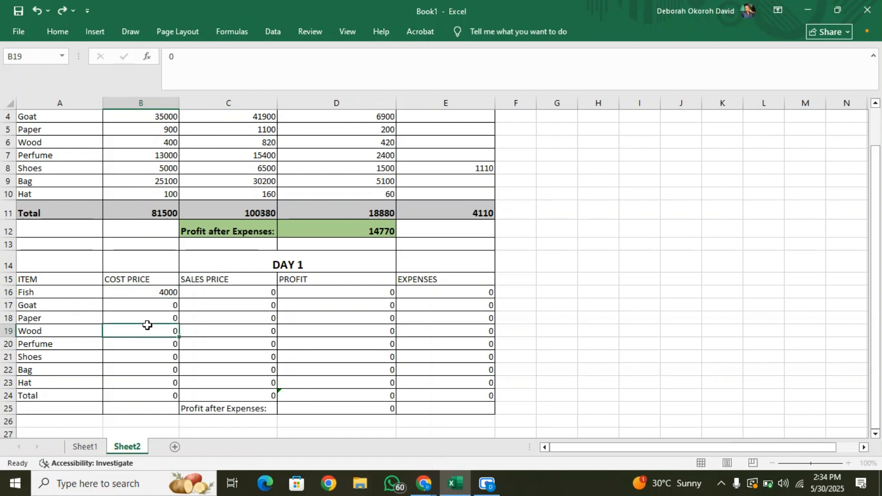
{"action": "type", "text": "48"}
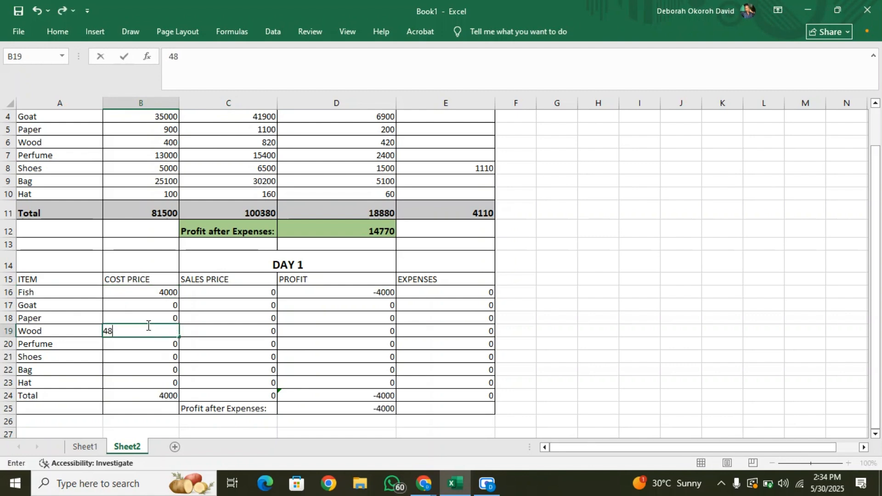
{"action": "left_click", "coordinate": [136, 354]}
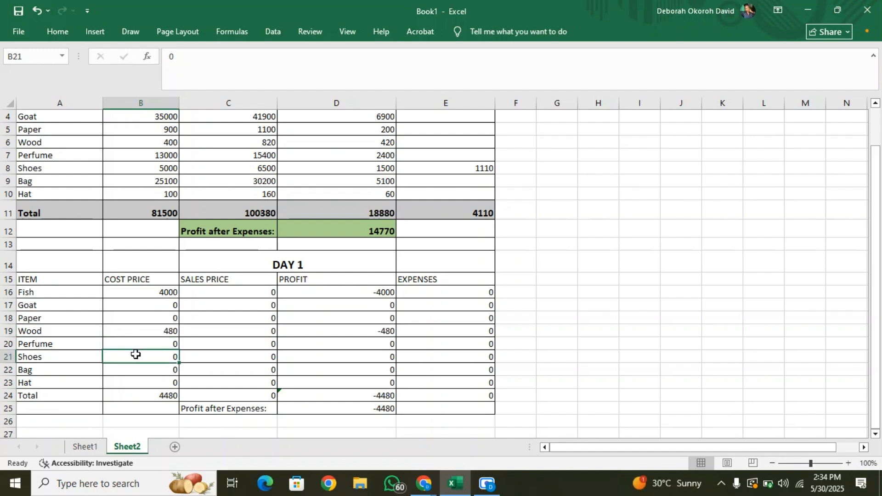
{"action": "type", "text": "5"}
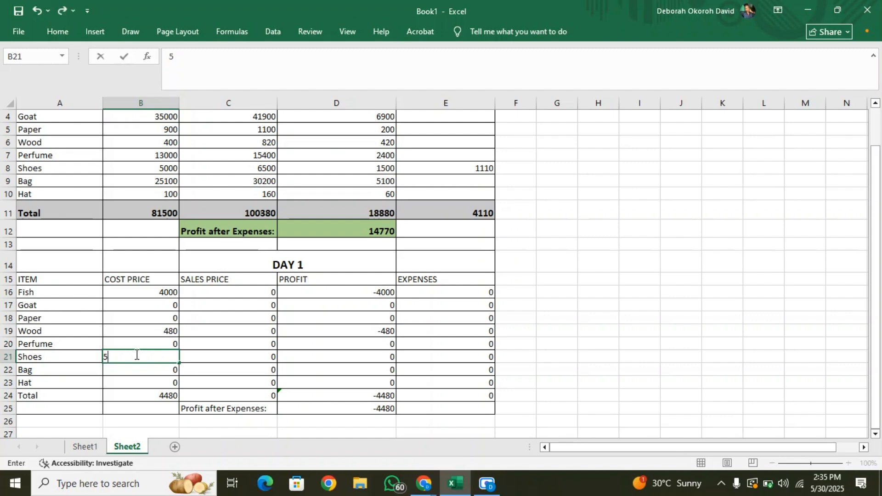
{"action": "type", "text": "900"}
{"action": "left_click", "coordinate": [137, 381]}
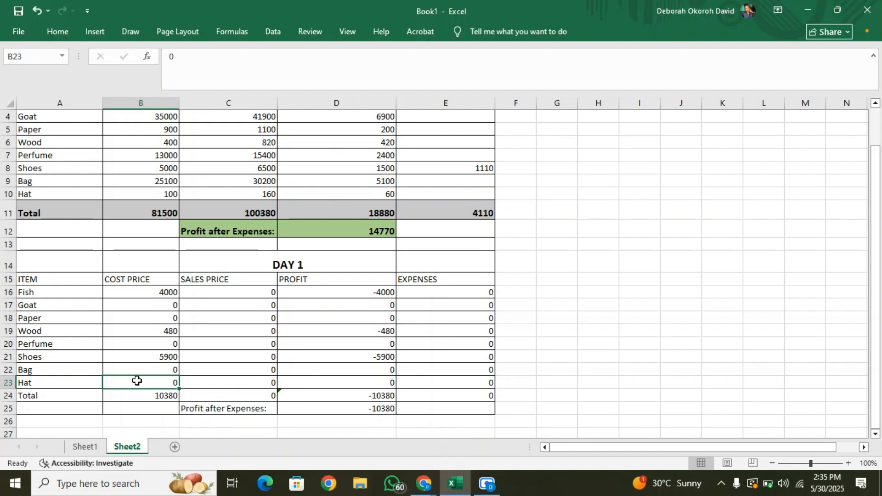
{"action": "type", "text": "3"}
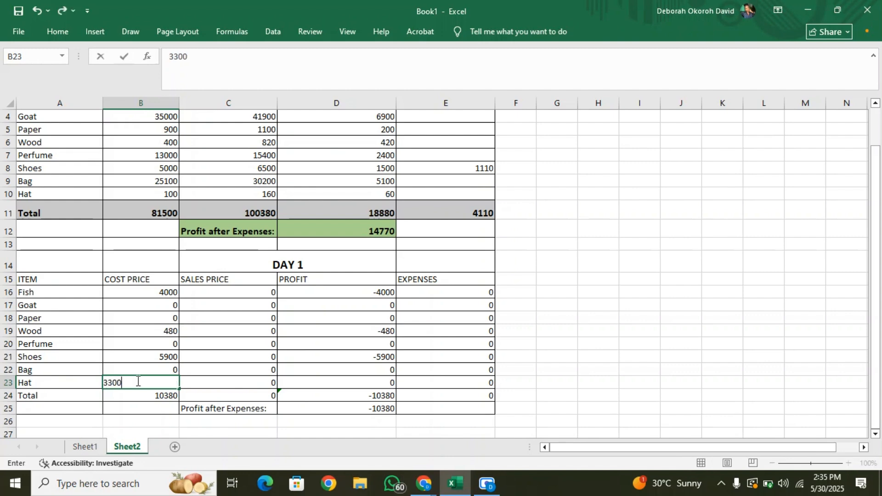
{"action": "type", "text": "300"}
{"action": "left_click", "coordinate": [605, 382]}
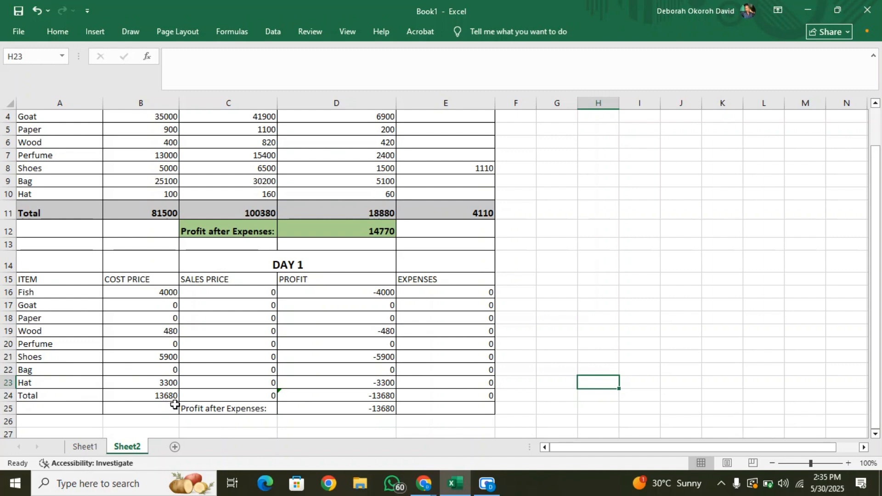
Enter the pasted table's sales prices: 7000 for Fish, 1300 for Wood, 7200 for Shoes and 4000 for Hat.
{"action": "left_click", "coordinate": [246, 292]}
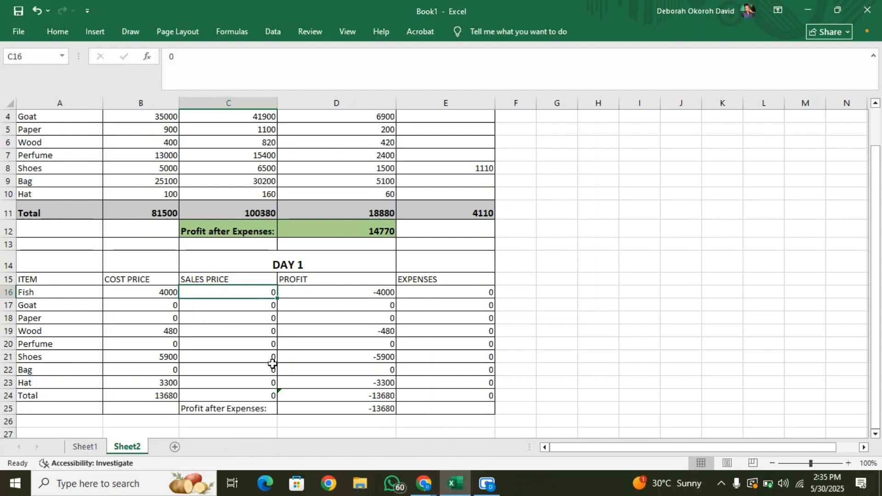
{"action": "type", "text": "7000"}
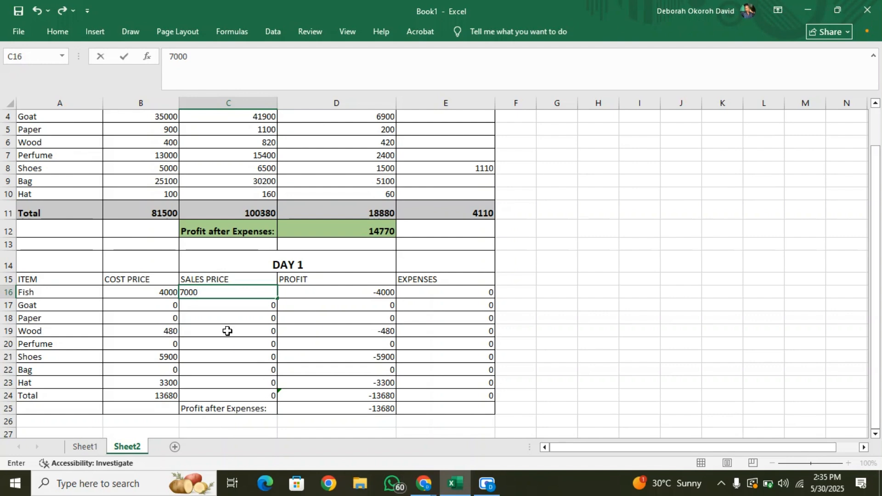
{"action": "left_click", "coordinate": [228, 330]}
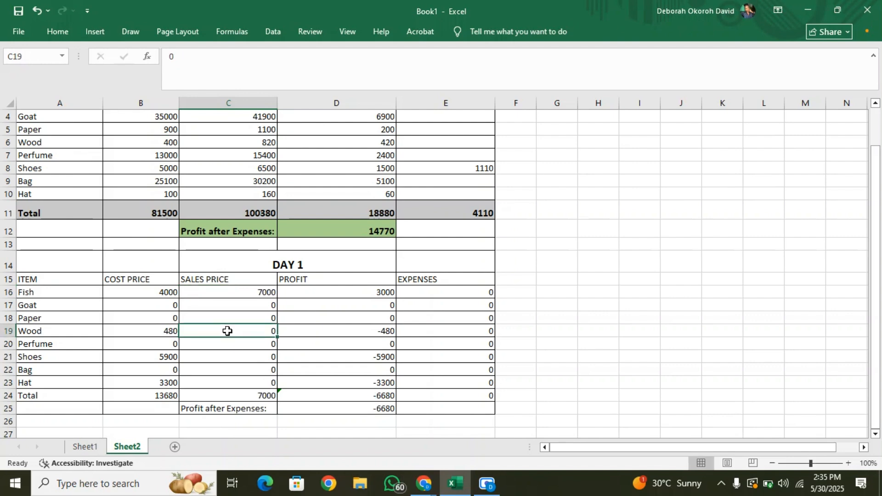
{"action": "type", "text": "1300"}
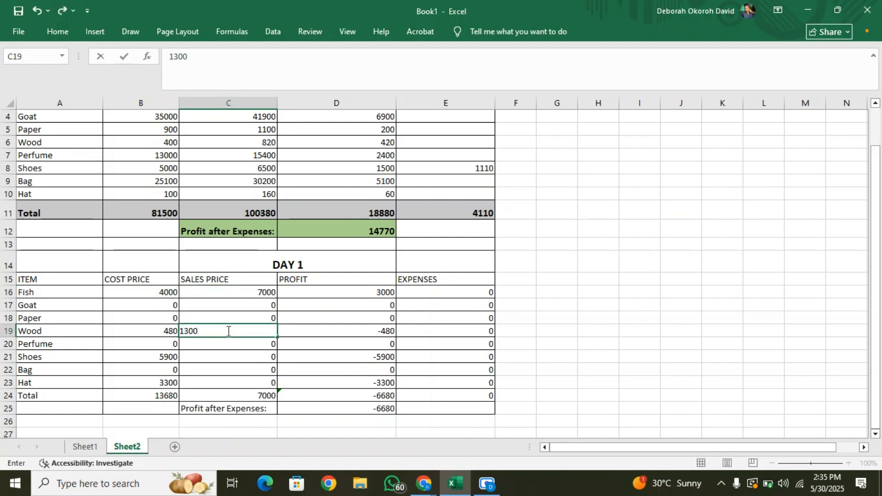
{"action": "left_click", "coordinate": [237, 358]}
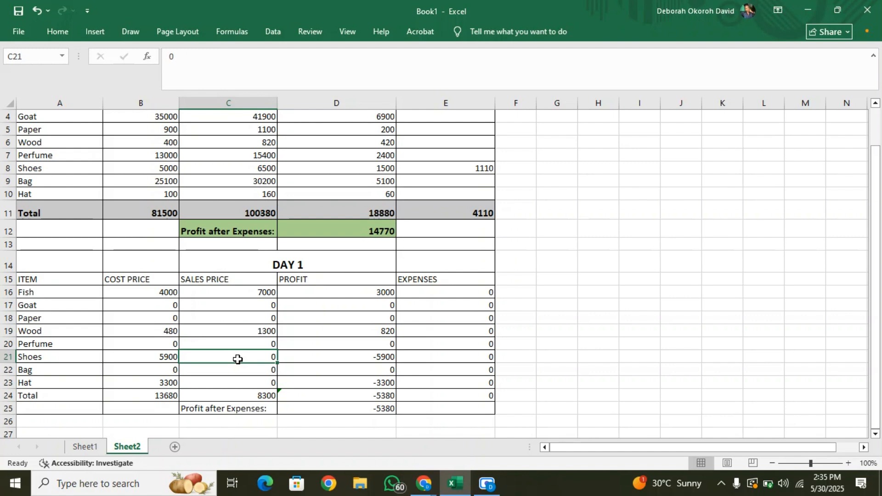
{"action": "type", "text": "7200"}
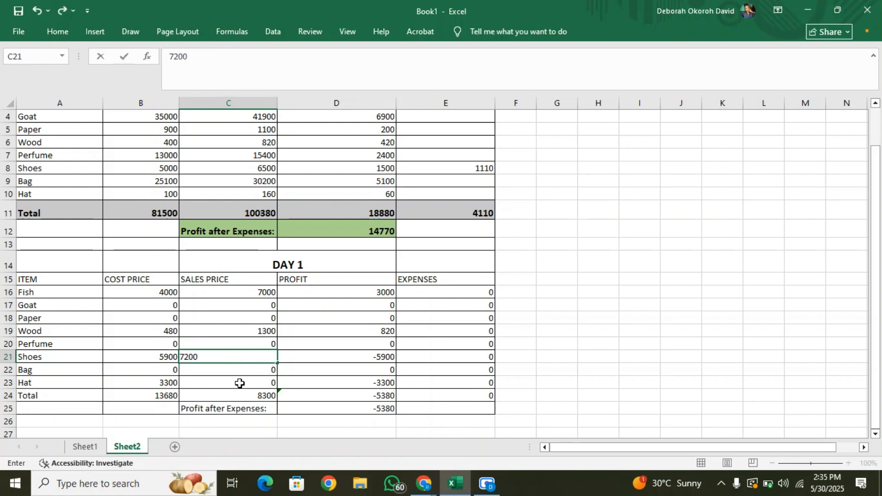
{"action": "left_click", "coordinate": [239, 383]}
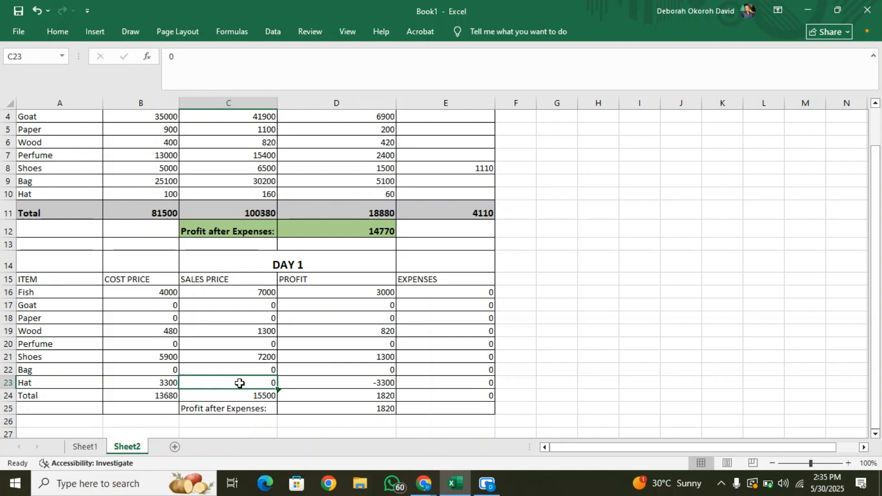
{"action": "type", "text": "4000"}
{"action": "left_click", "coordinate": [580, 347]}
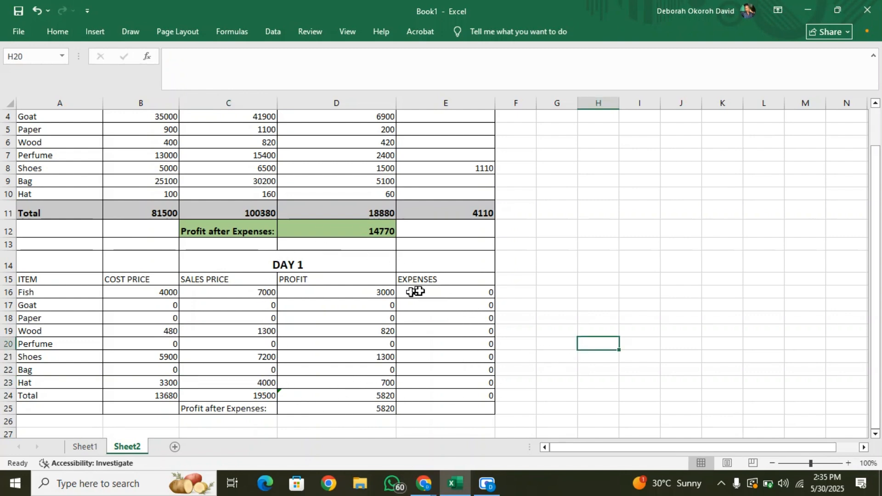
Enter the pasted table's expenses: 2100 in the Goat row and 910 in the Hat row.
{"action": "double_click", "coordinate": [435, 302]}
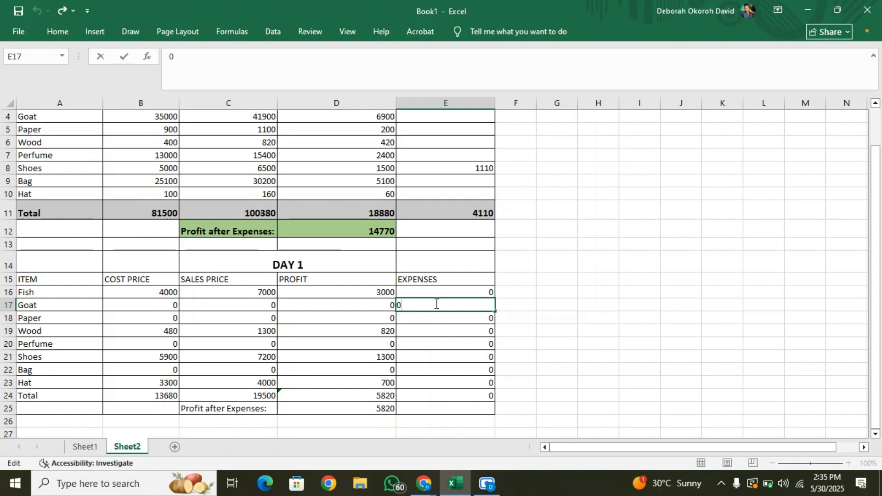
{"action": "key", "text": "BackSpace"}
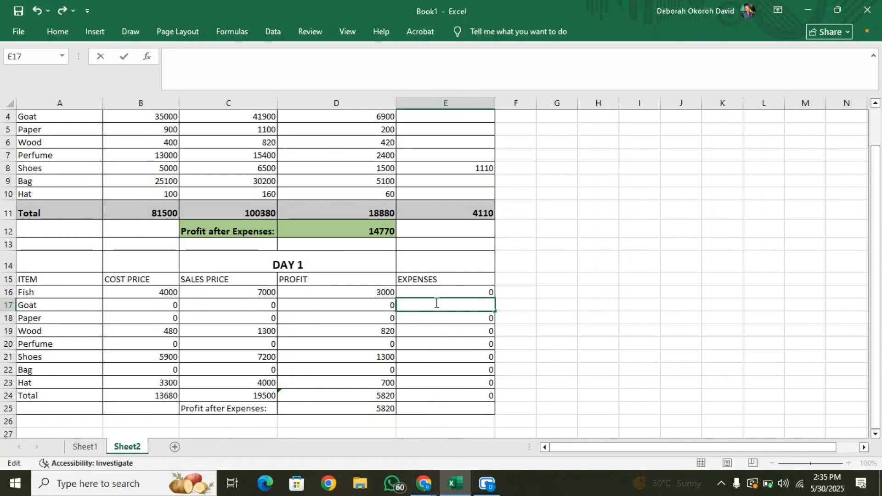
{"action": "type", "text": "2100"}
{"action": "left_click", "coordinate": [434, 384]}
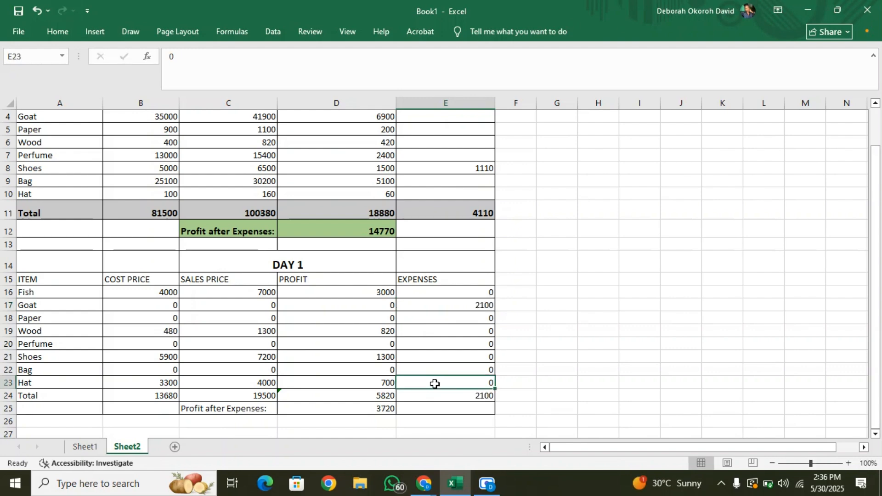
{"action": "type", "text": "9"}
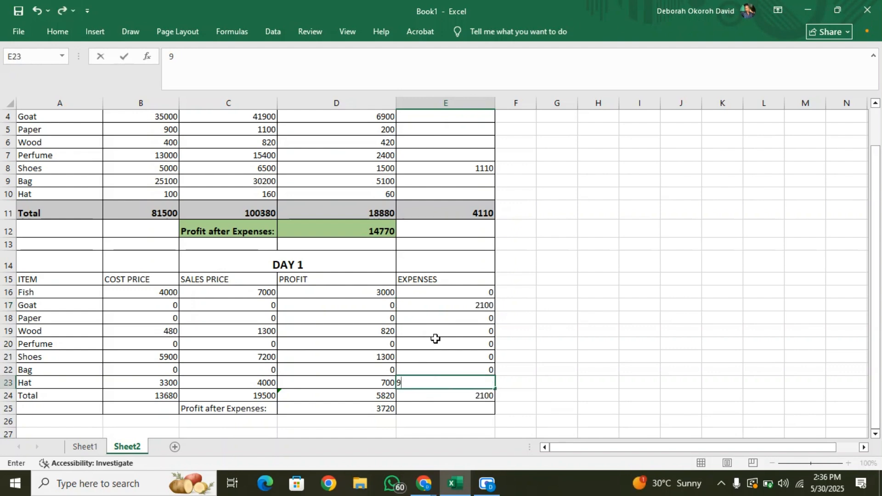
{"action": "type", "text": "10"}
{"action": "left_click", "coordinate": [679, 343]}
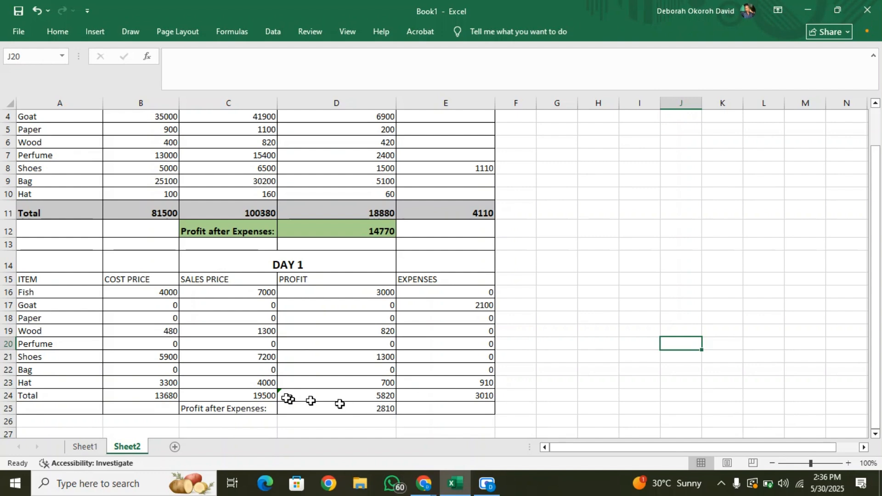
Increase the height of the pasted table's Total row, row 24.
{"action": "left_click", "coordinate": [9, 395]}
{"action": "left_click_drag", "start_coordinate": [10, 401], "coordinate": [10, 422]}
{"action": "left_click_drag", "start_coordinate": [11, 422], "coordinate": [10, 422]}
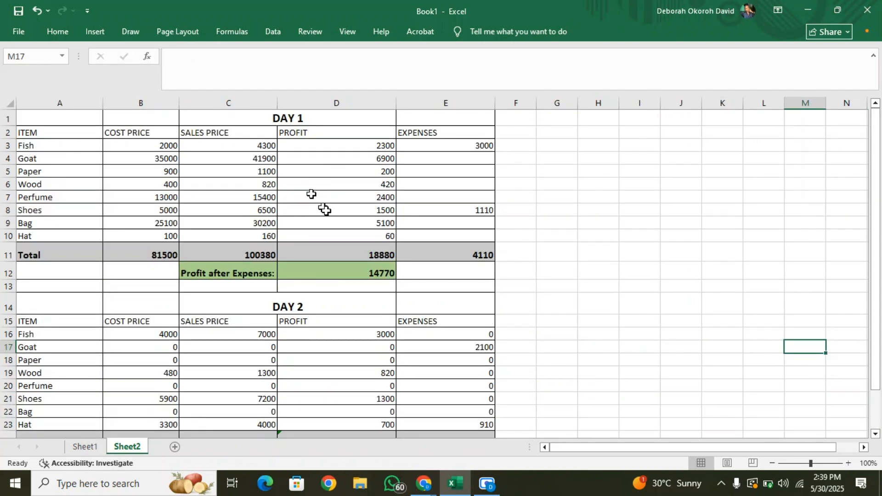